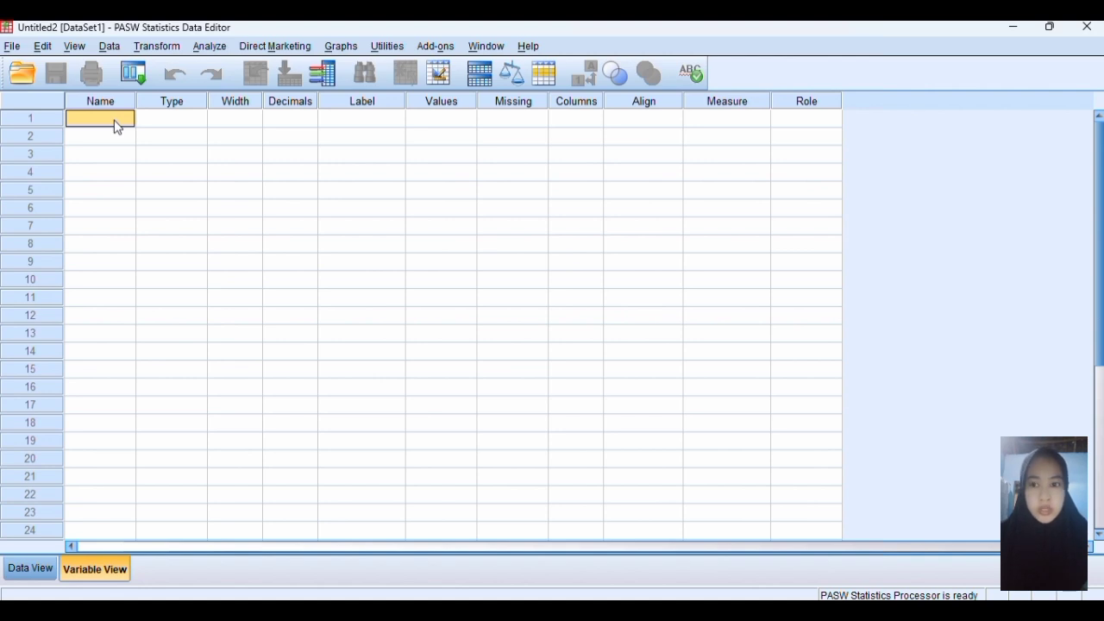
# Define two variables named x and y in the first two rows of the variable list
pyautogui.write('x')
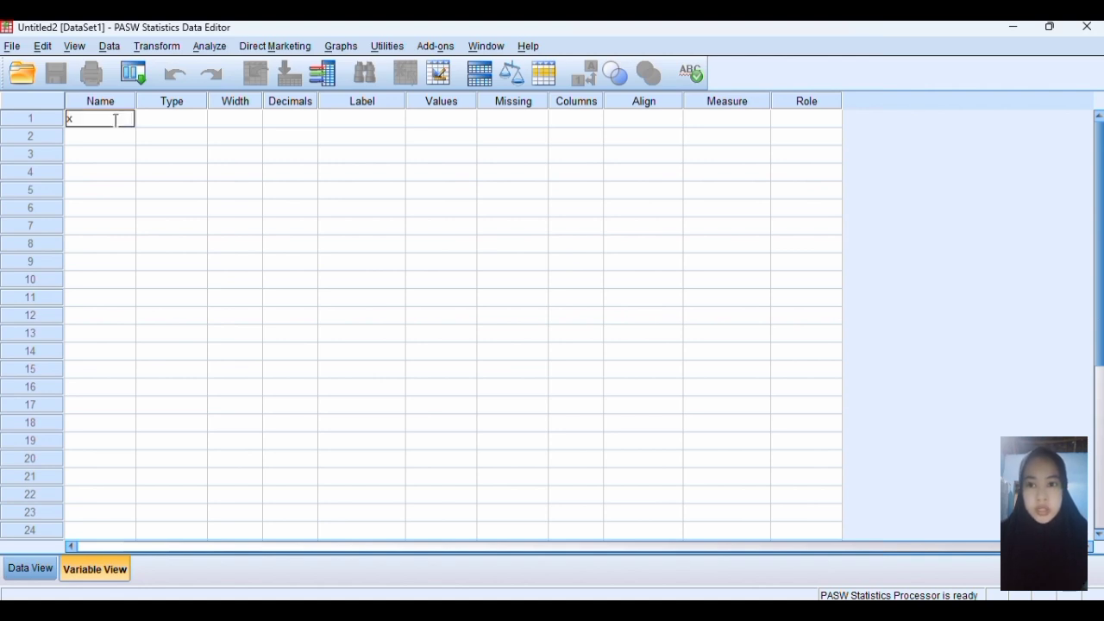
pyautogui.press('Return')
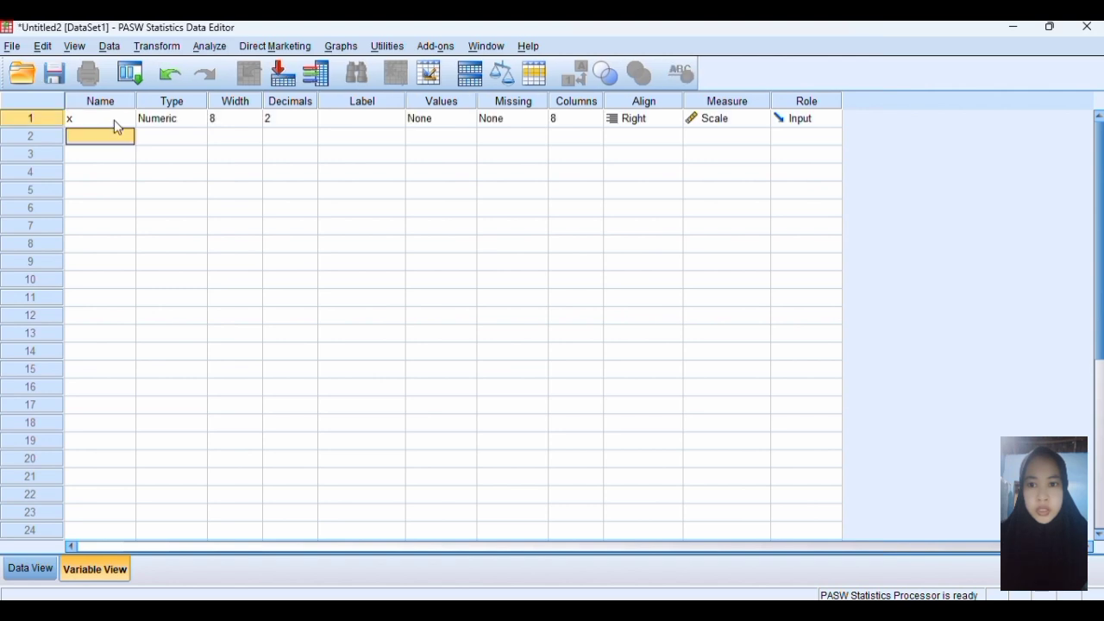
pyautogui.click(115, 136)
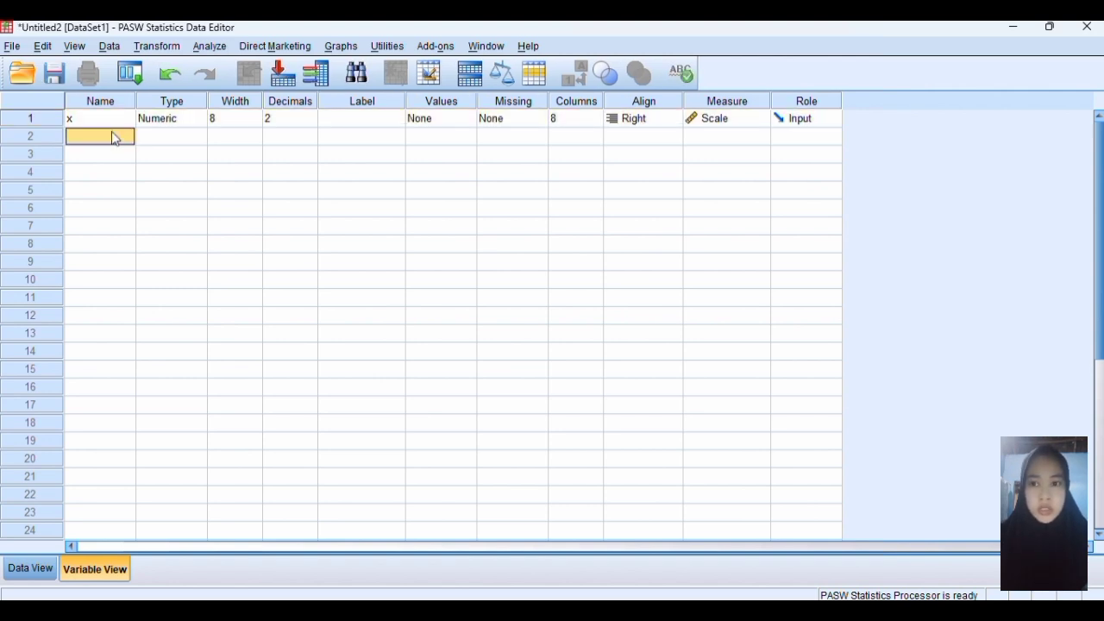
pyautogui.write('y')
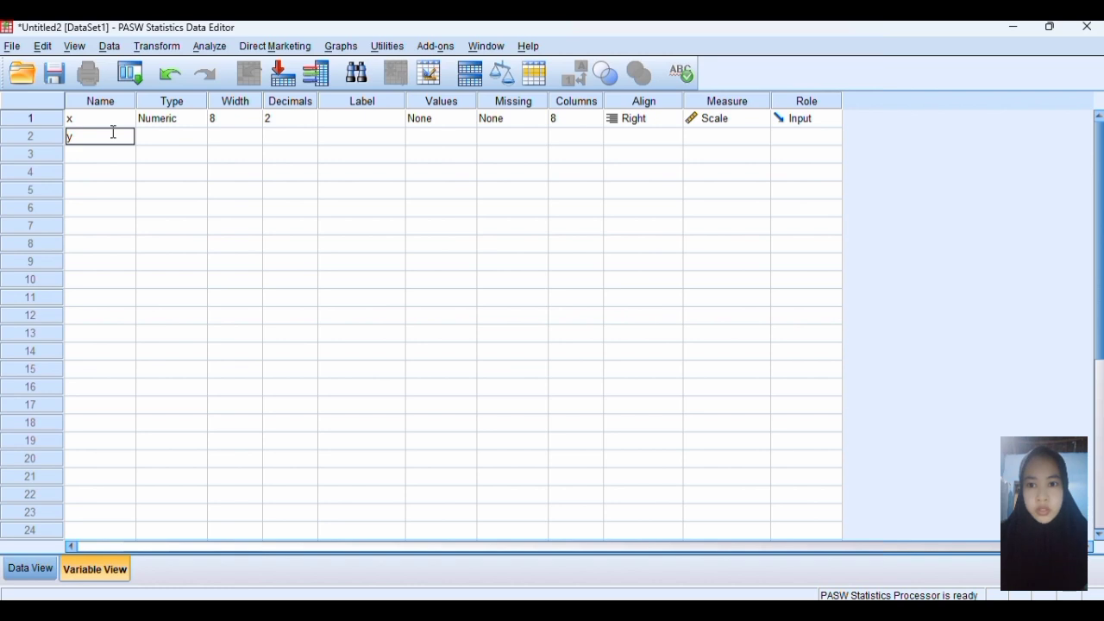
pyautogui.press('Return')
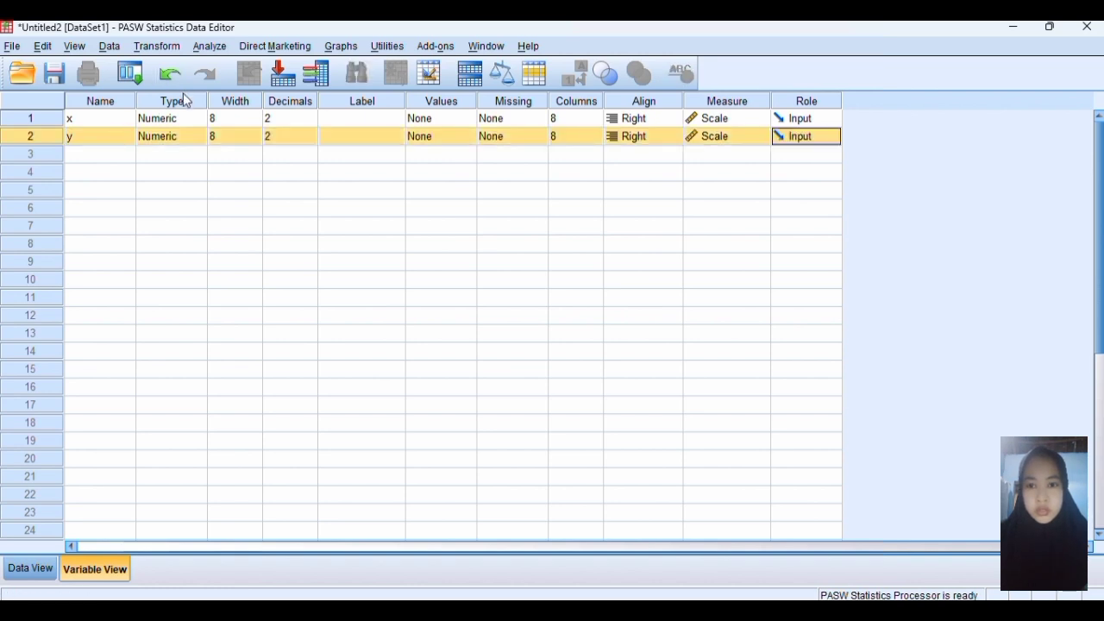
# Set the decimals of both variables x and y to 0
pyautogui.click(307, 121)
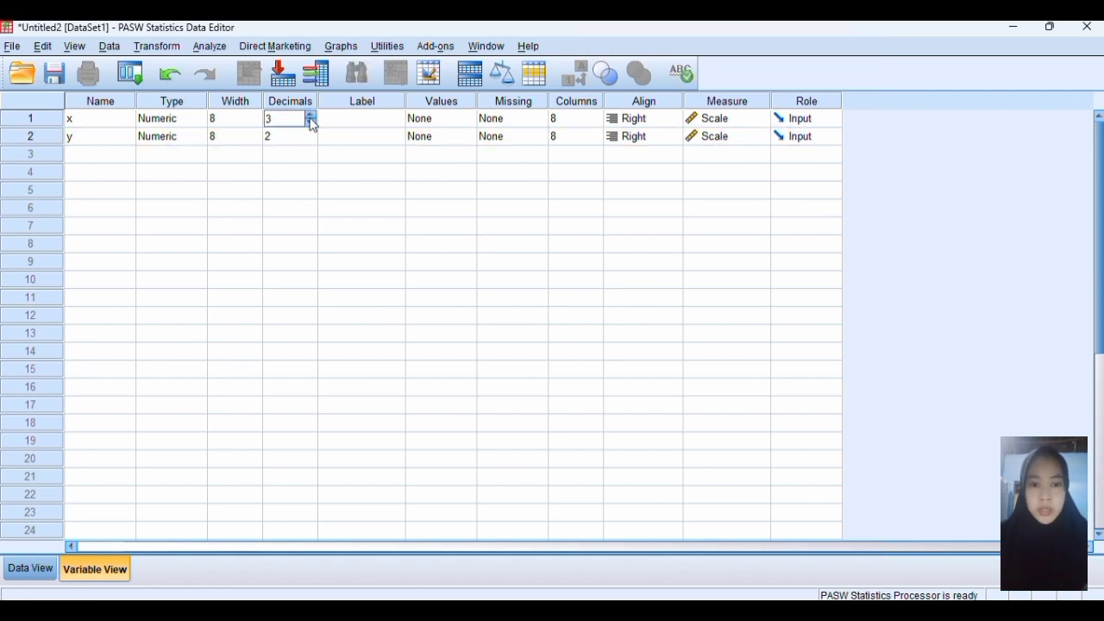
pyautogui.click(310, 115)
pyautogui.click(310, 115)
pyautogui.click(310, 115)
pyautogui.click(311, 115)
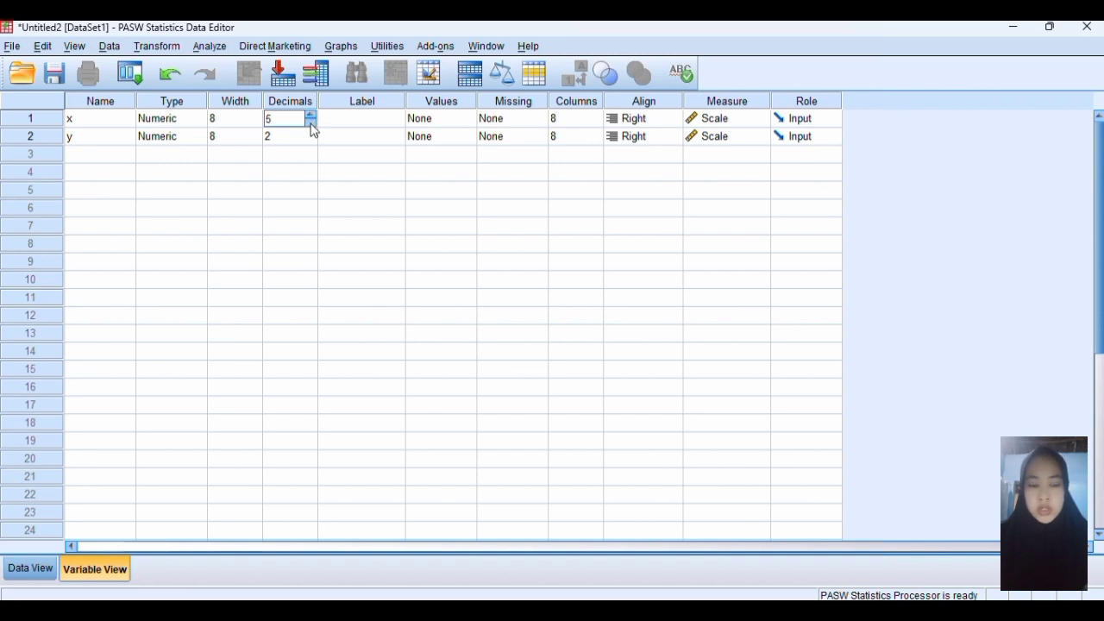
pyautogui.click(311, 123)
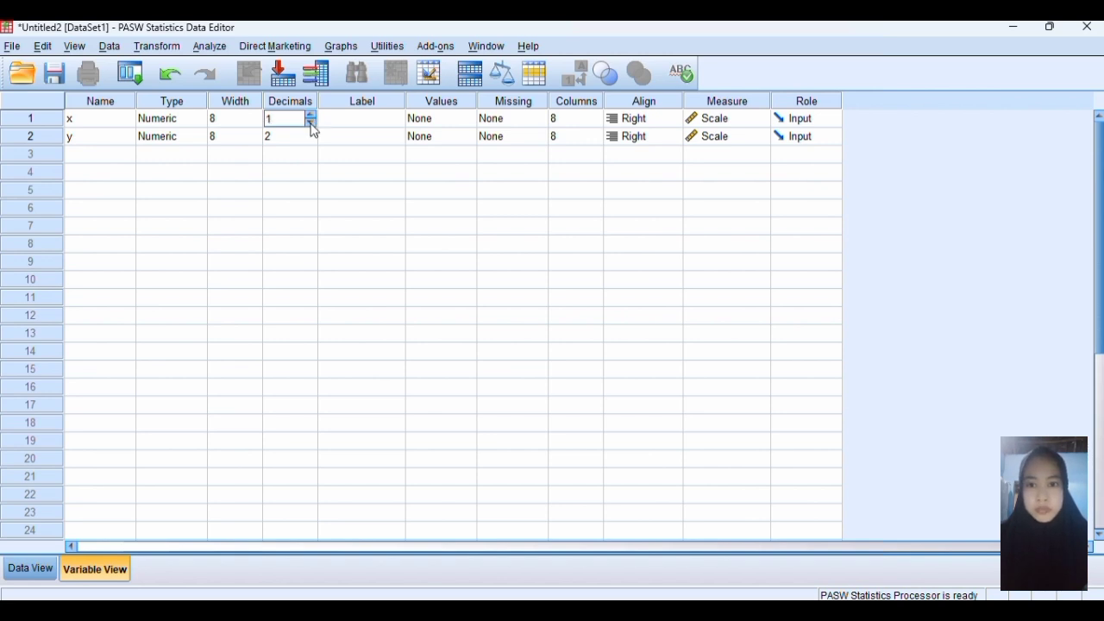
pyautogui.click(311, 124)
pyautogui.click(308, 142)
pyautogui.click(309, 140)
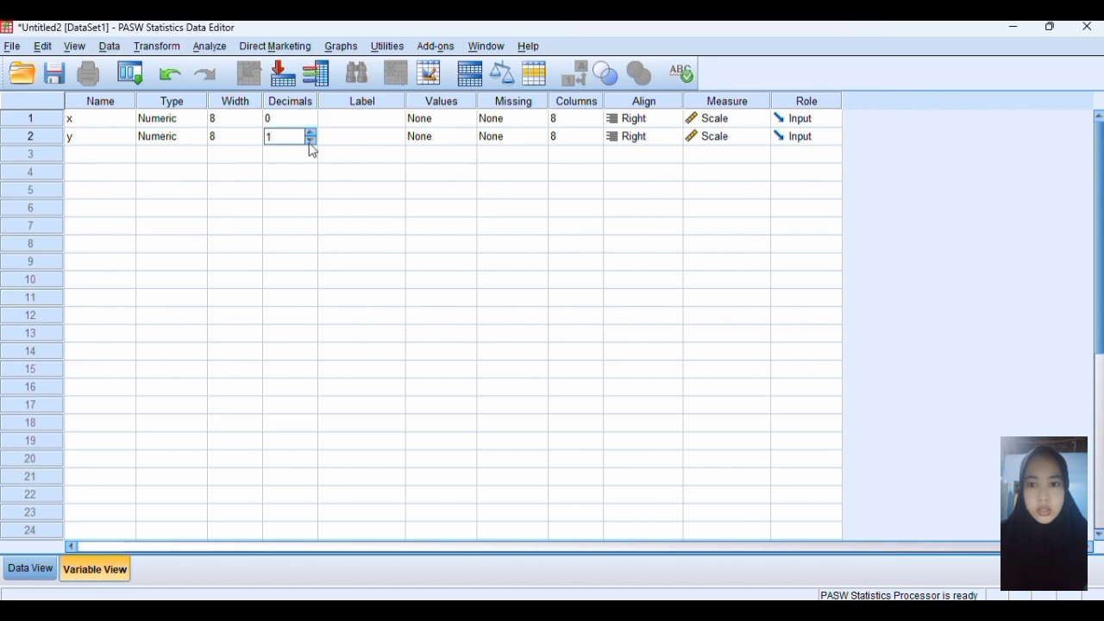
pyautogui.click(311, 143)
# Label variable x as "merek" and variable y as "penjualan"
pyautogui.click(356, 119)
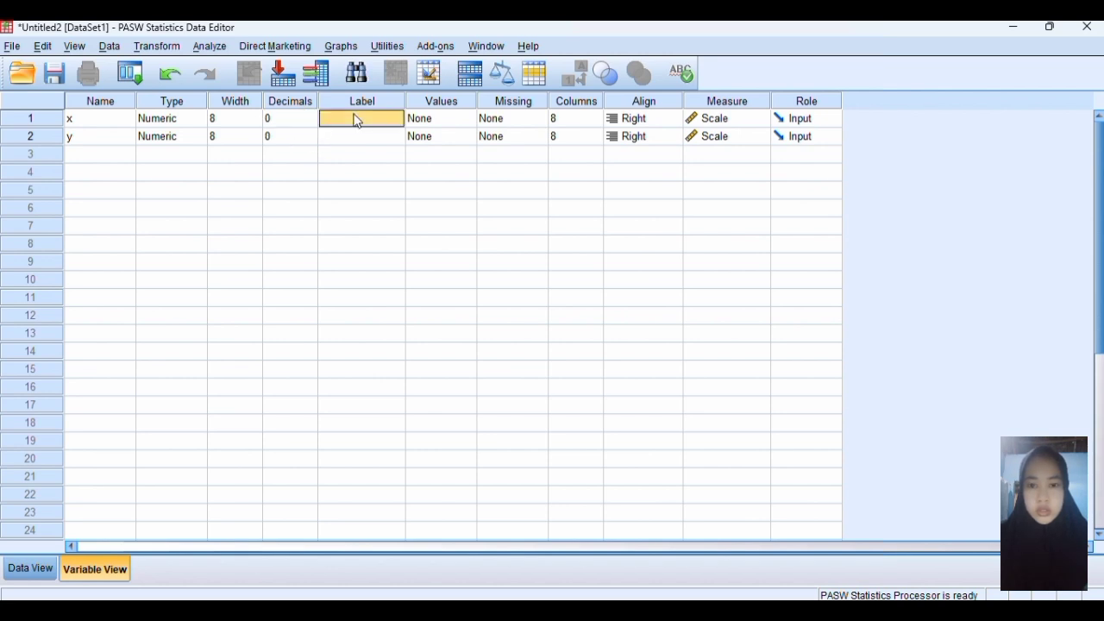
pyautogui.write('merek')
pyautogui.click(357, 136)
pyautogui.write('penjualan')
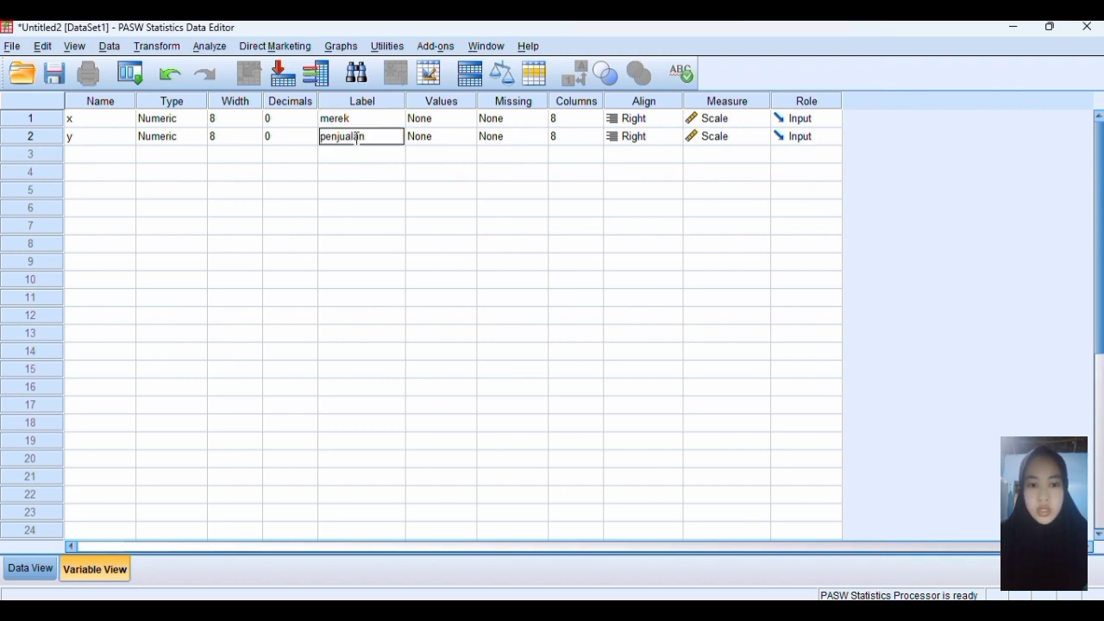
# Open the value labels of variable x and add the label "samsung" for value 1
pyautogui.click(463, 120)
pyautogui.click(474, 126)
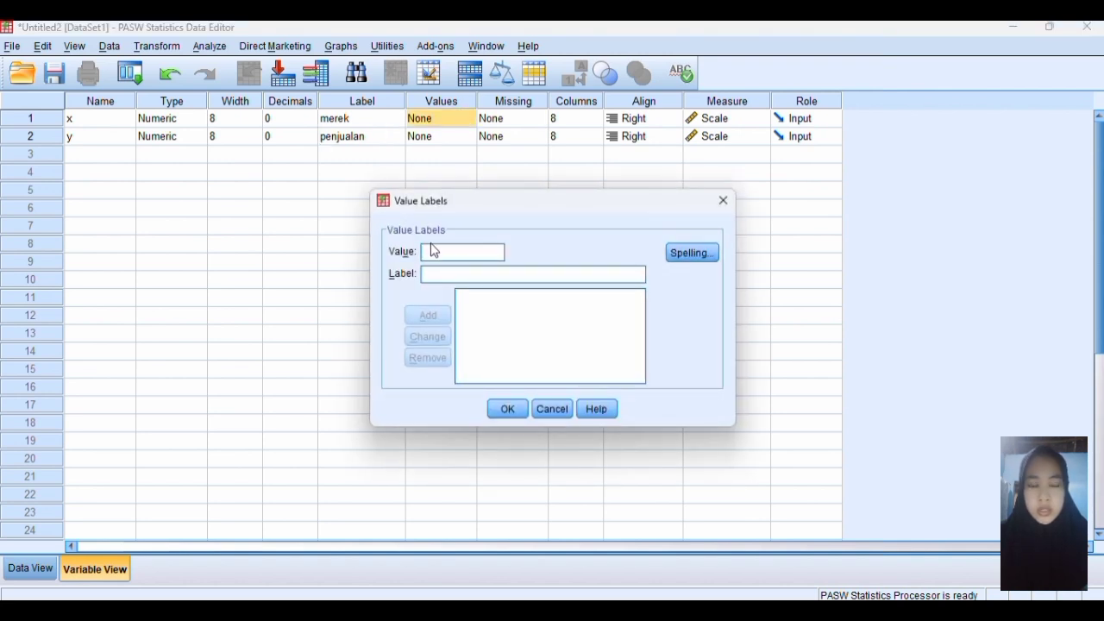
pyautogui.write('1')
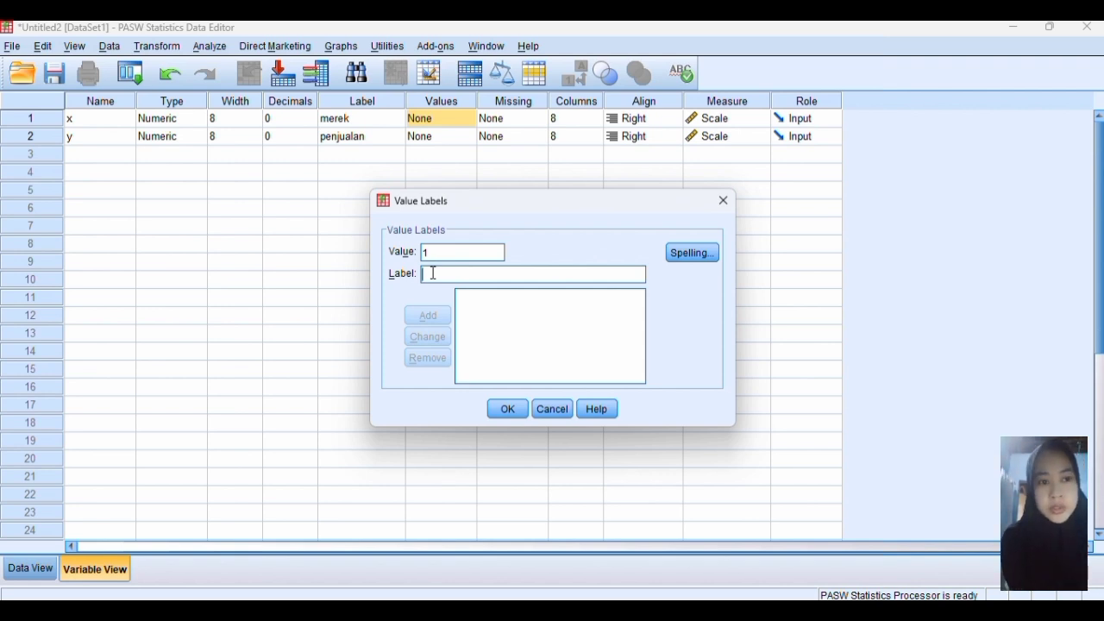
pyautogui.write('s')
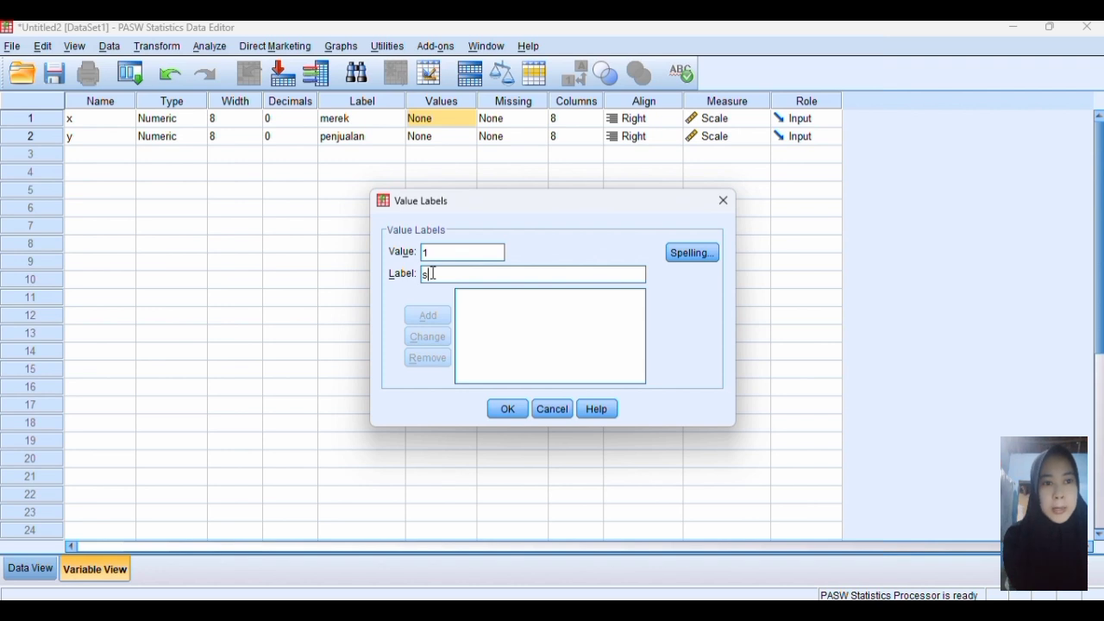
pyautogui.write('amsung')
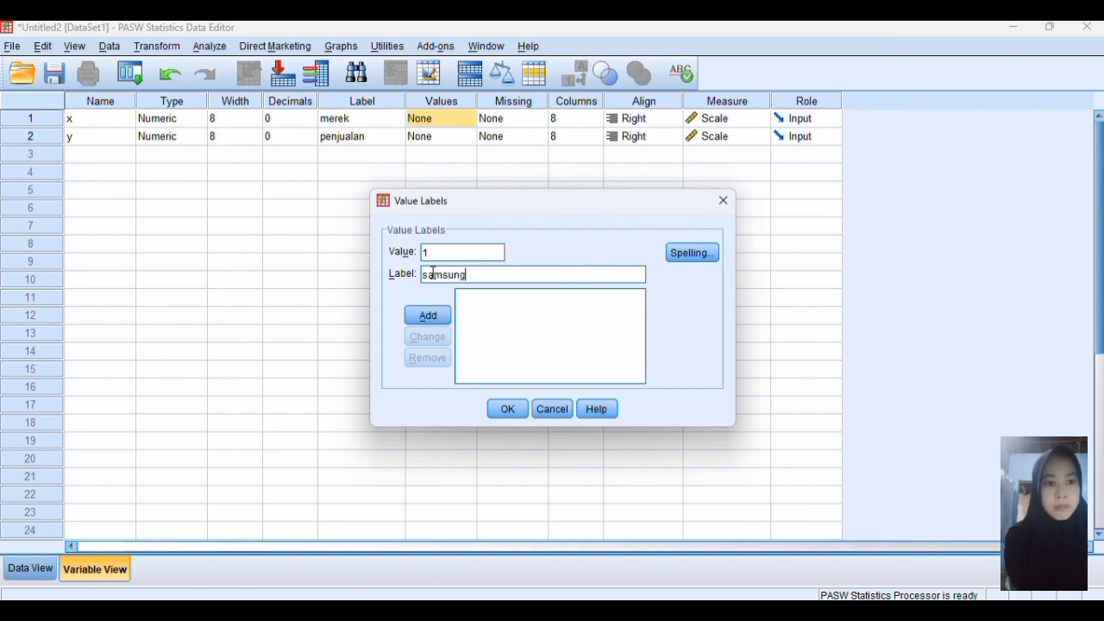
pyautogui.click(434, 316)
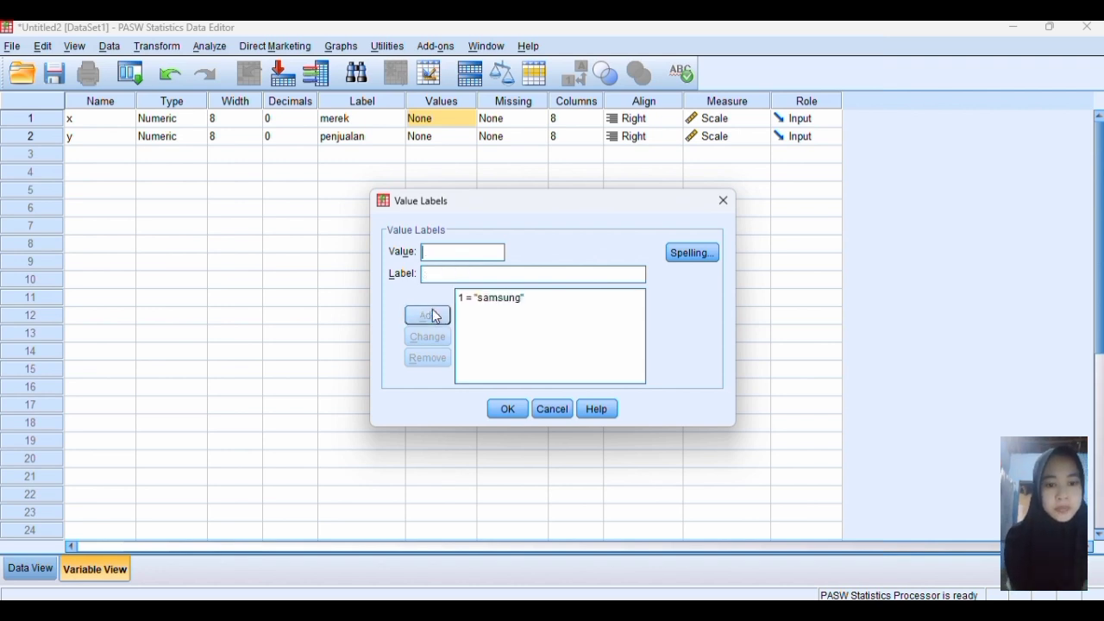
# Add the value label "oppo" for value 2 and enter 3 as the next value
pyautogui.click(441, 252)
pyautogui.write('2')
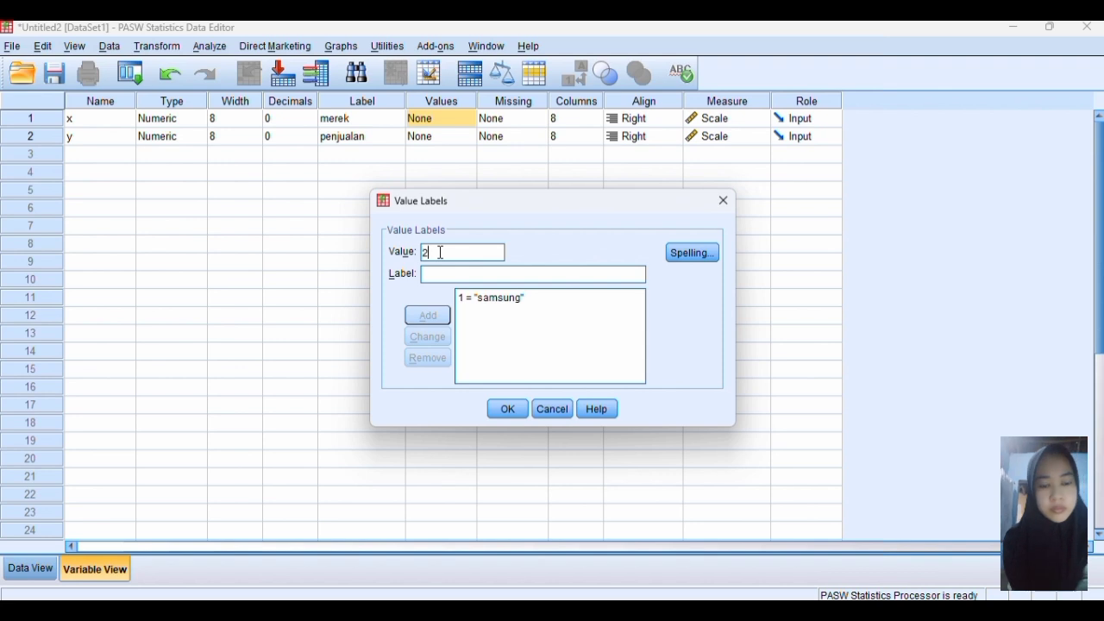
pyautogui.click(440, 276)
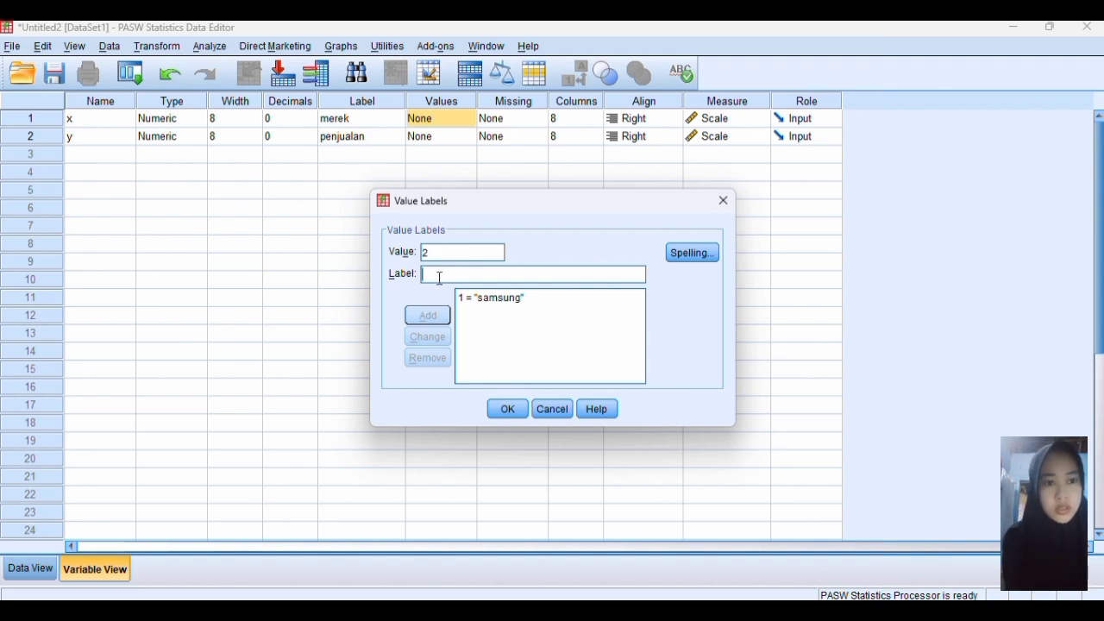
pyautogui.write('oppo')
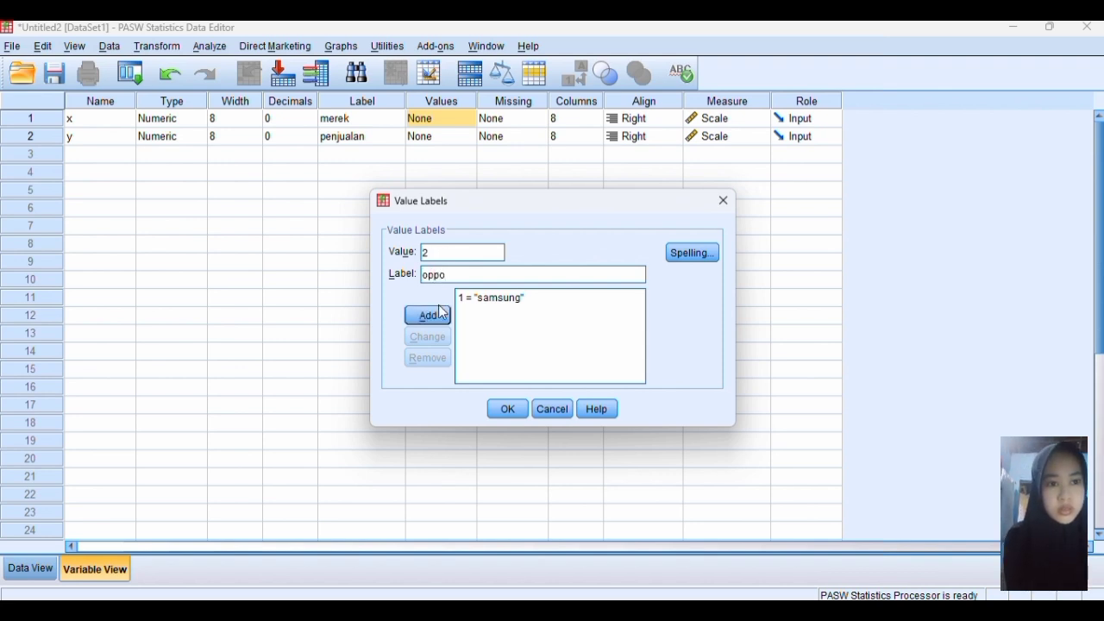
pyautogui.click(439, 315)
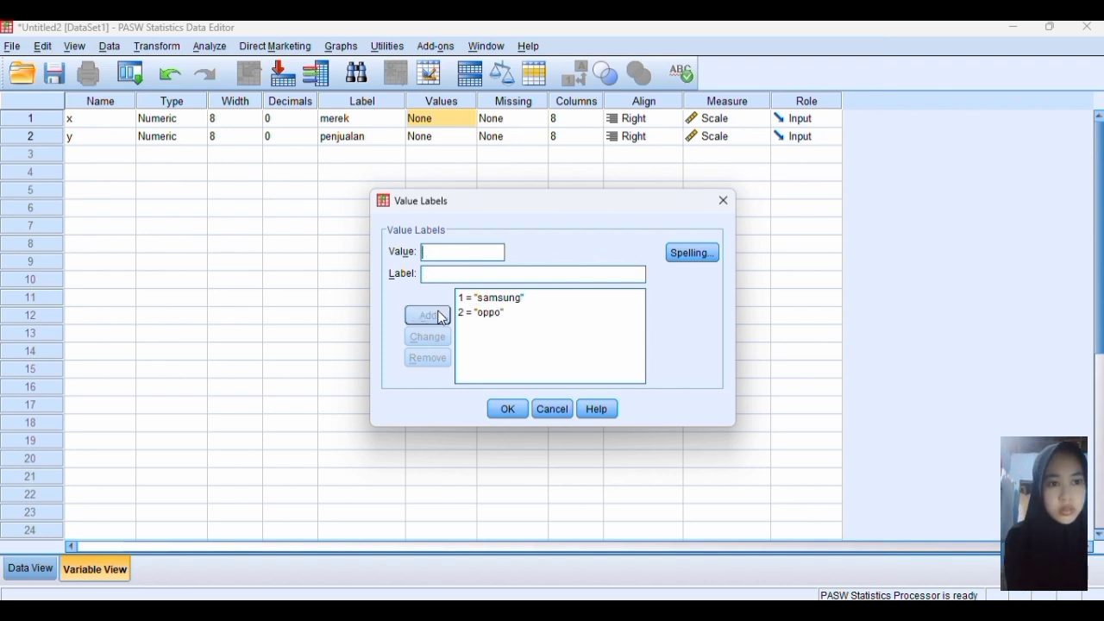
pyautogui.click(440, 252)
pyautogui.write('3')
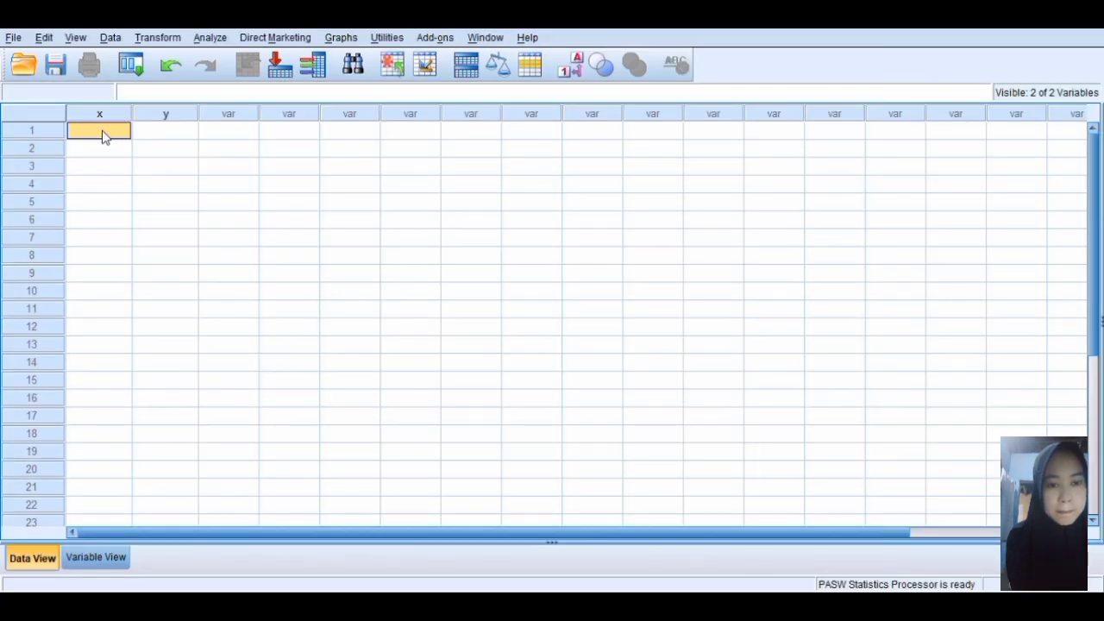
# Fill the x column with the value 1 for cases 1 to 10 in the data sheet
pyautogui.write('1')
pyautogui.press('Return')
pyautogui.write('1')
pyautogui.press('Return')
pyautogui.write('1')
pyautogui.press('Return')
pyautogui.write('1')
pyautogui.press('Return')
pyautogui.write('1 1')
pyautogui.press('Return')
pyautogui.write('1')
pyautogui.press('Return')
pyautogui.write('1')
pyautogui.press('Return')
pyautogui.write('1')
pyautogui.press('Return')
pyautogui.write('1')
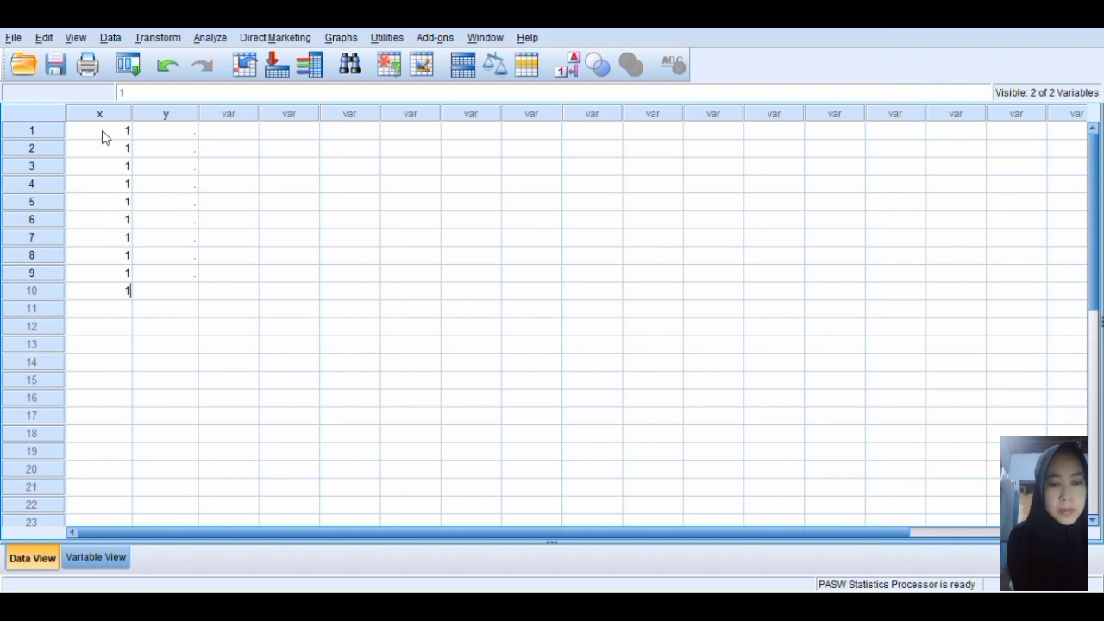
# Fill the x column with the value 2 for cases 11 to 20
pyautogui.press('Return')
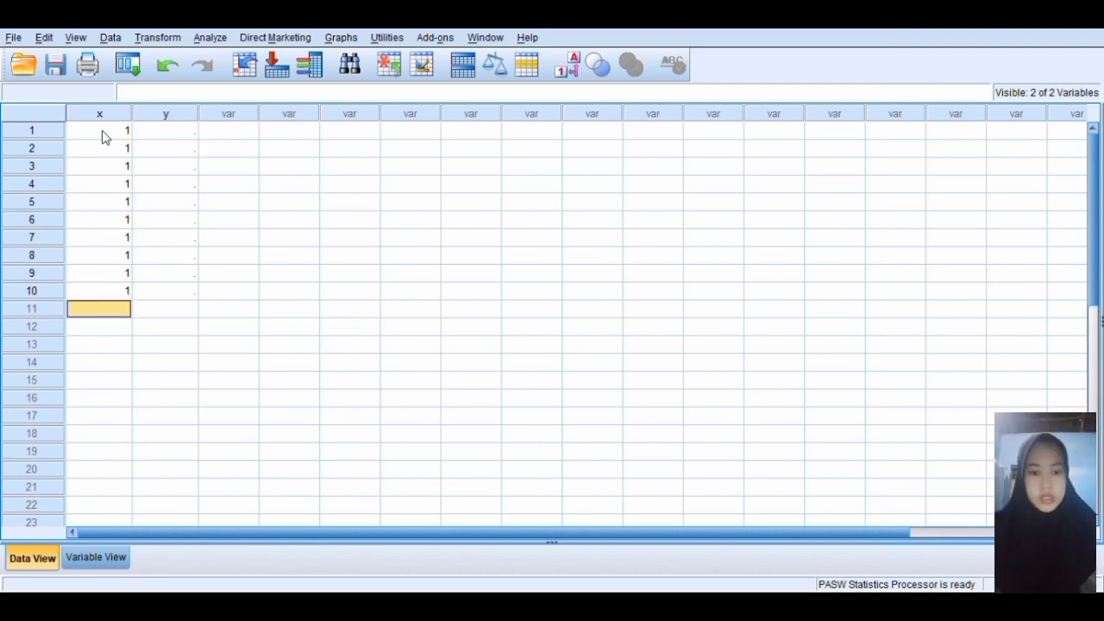
pyautogui.write('2')
pyautogui.press('Return')
pyautogui.write('2')
pyautogui.press('Return')
pyautogui.write('2')
pyautogui.press('Return')
pyautogui.write('2')
pyautogui.press('Return')
pyautogui.write('2 2')
pyautogui.press('Return')
pyautogui.write('2')
pyautogui.press('Return')
pyautogui.write('2 2')
pyautogui.press('Return')
pyautogui.write('2')
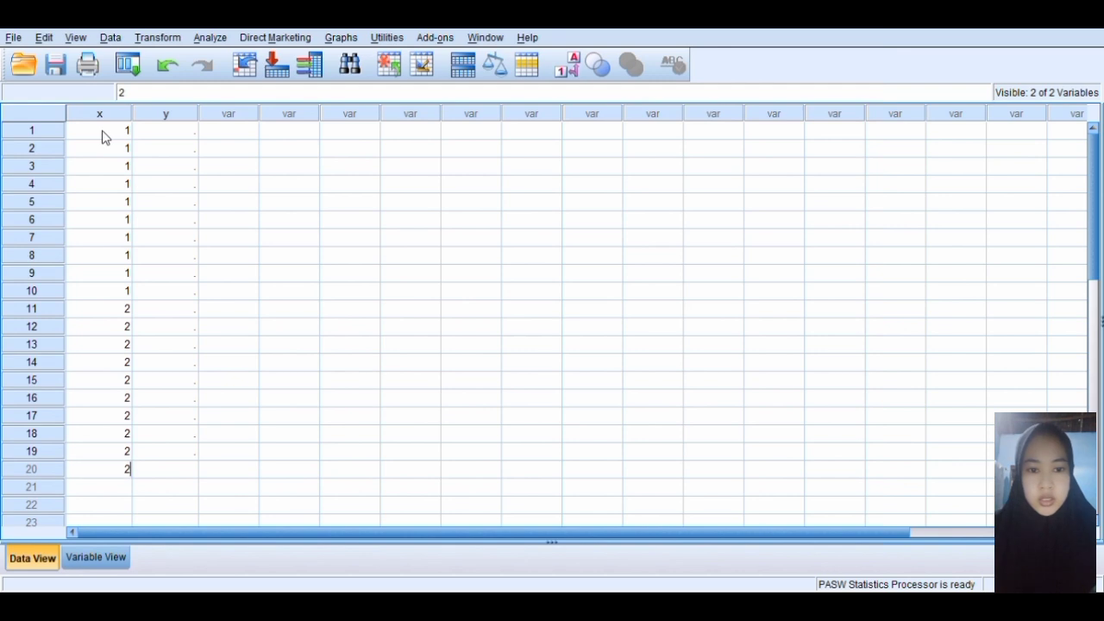
# Fill the x column with the value 3 for cases 21 to 30
pyautogui.press('Return')
pyautogui.write('3')
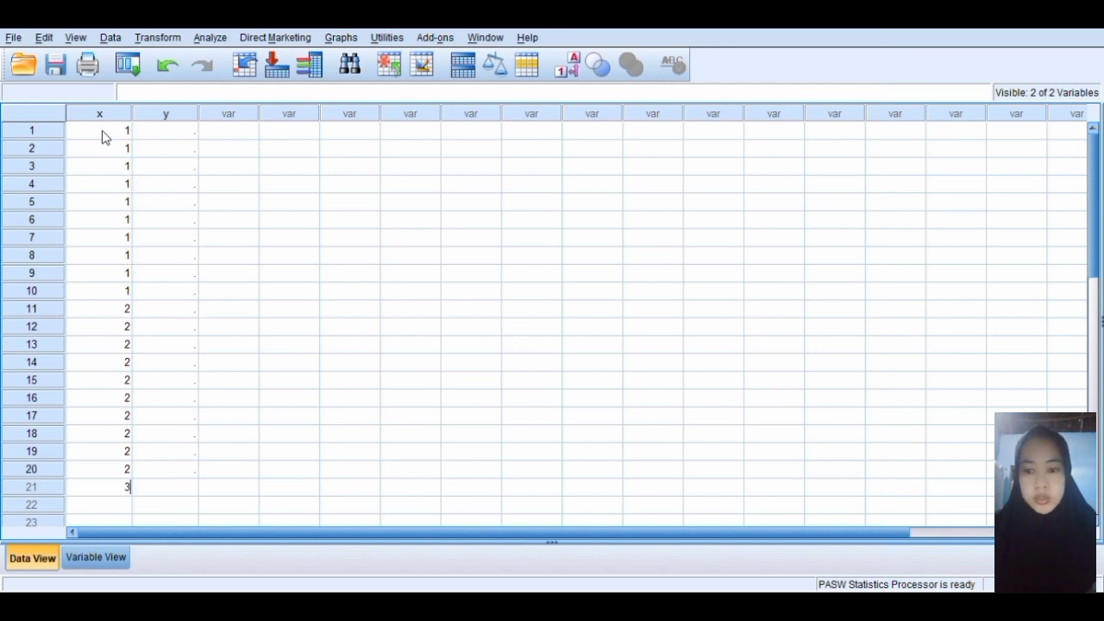
pyautogui.press('Return')
pyautogui.write('3 3 3 3 3')
pyautogui.press('Return')
pyautogui.write('3')
pyautogui.press('Return')
pyautogui.write('3')
pyautogui.press('Return')
pyautogui.write('3')
pyautogui.press('Return')
pyautogui.write('3')
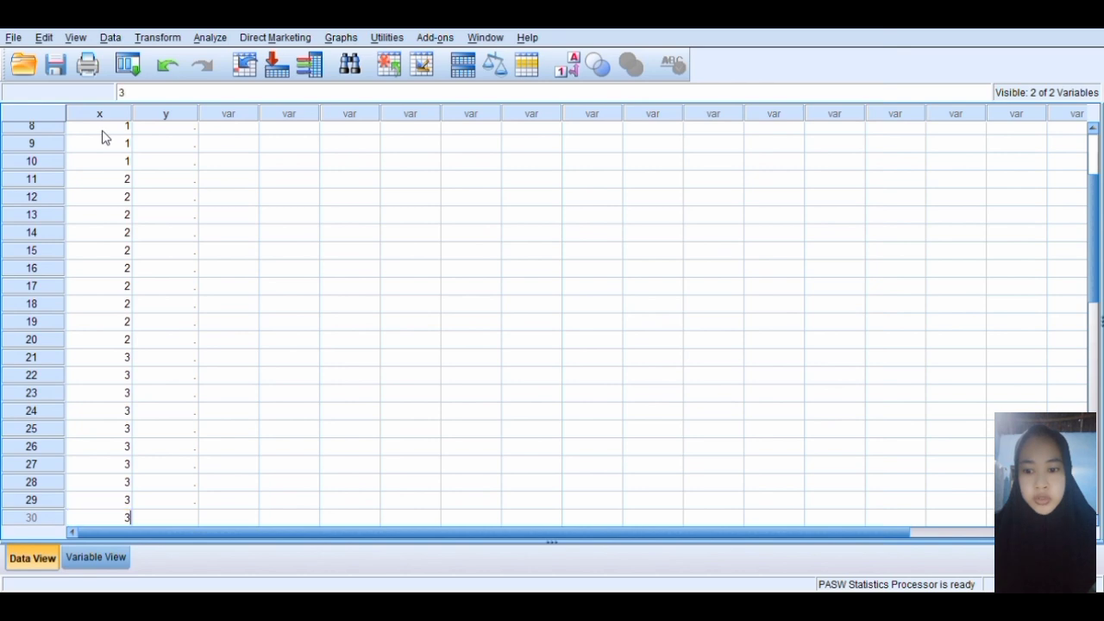
# Fill the x column with the value 4 for cases 31 to 40
pyautogui.press('Return')
pyautogui.write('4')
pyautogui.press('Return')
pyautogui.write('4 4 4 4 4 4')
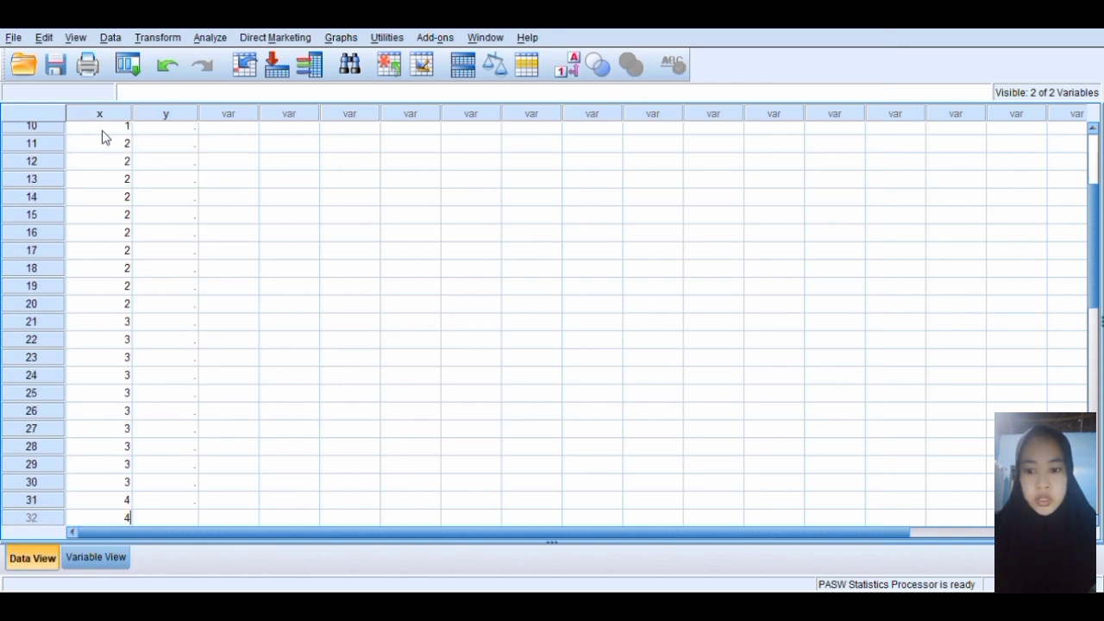
pyautogui.press('Return')
pyautogui.write('4')
pyautogui.press('Return')
pyautogui.write('4')
pyautogui.press('Return')
pyautogui.write('4')
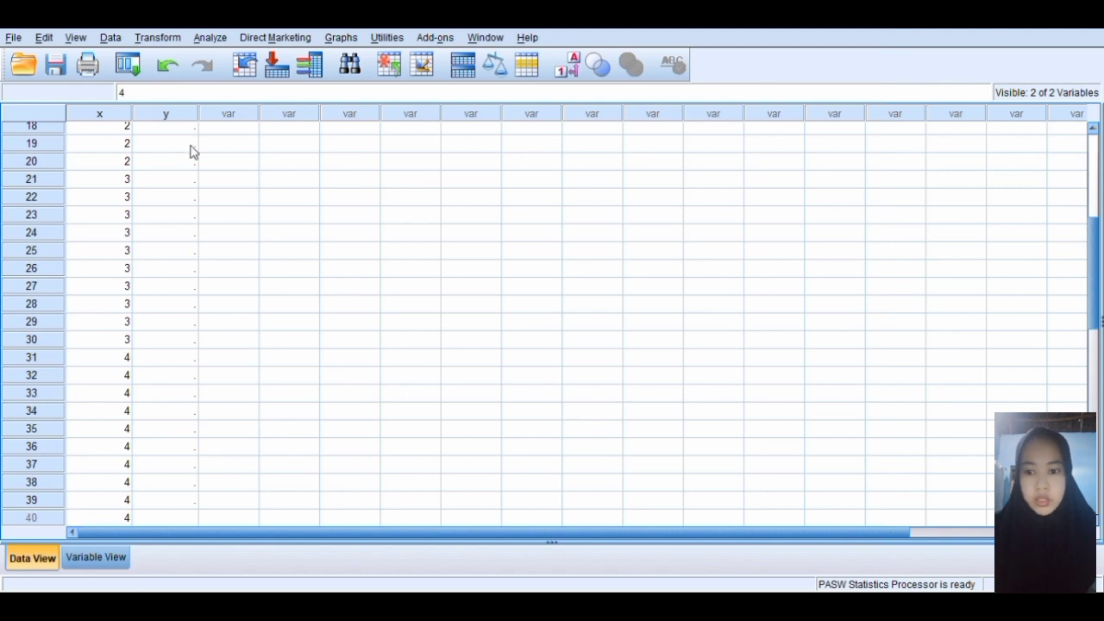
pyautogui.press('Return')
pyautogui.scroll(6, 193, 159)
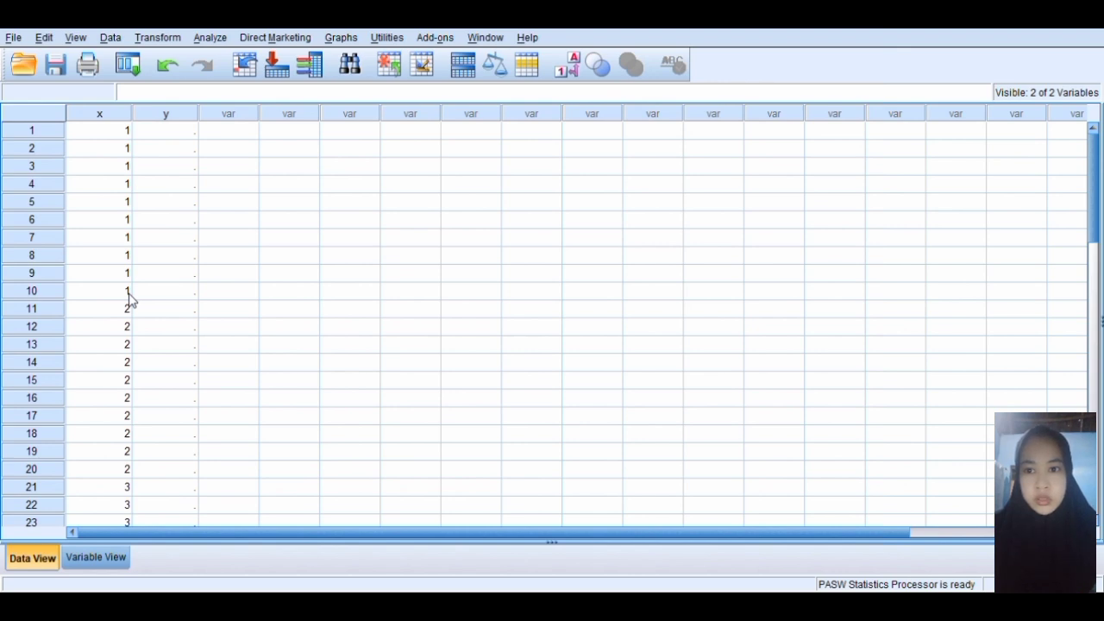
pyautogui.write('452')
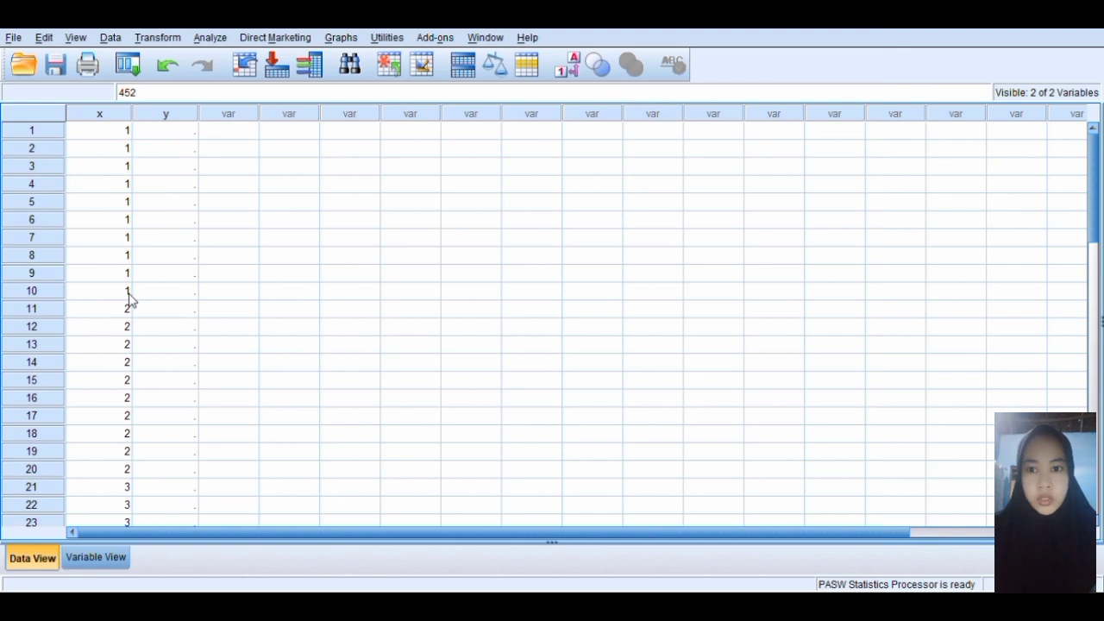
pyautogui.click(142, 93)
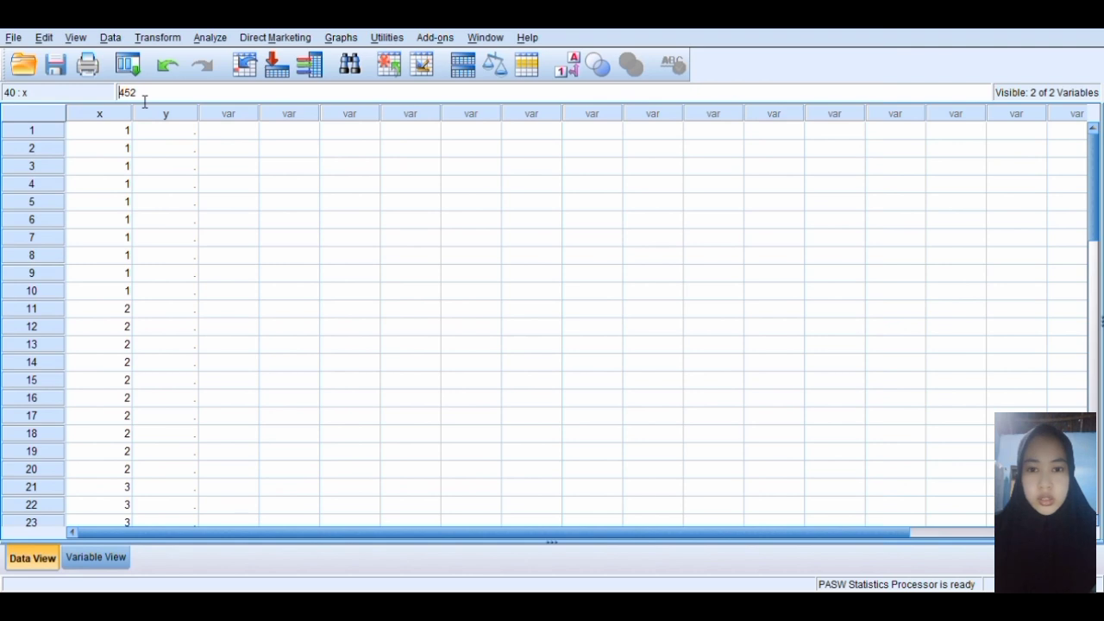
pyautogui.click(158, 95)
pyautogui.press('BackSpace')
pyautogui.press('BackSpace')
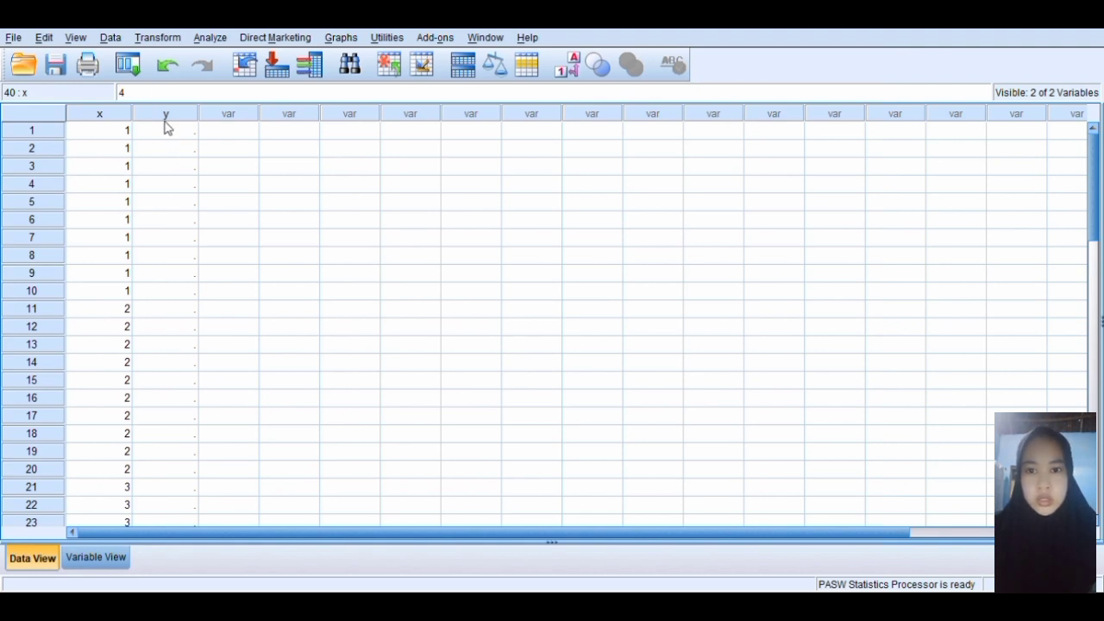
# Enter the sales values 52, 45, 48, 36, 39, 41 and 42 in the y column for cases 1 to 7
pyautogui.click(165, 119)
pyautogui.click(173, 133)
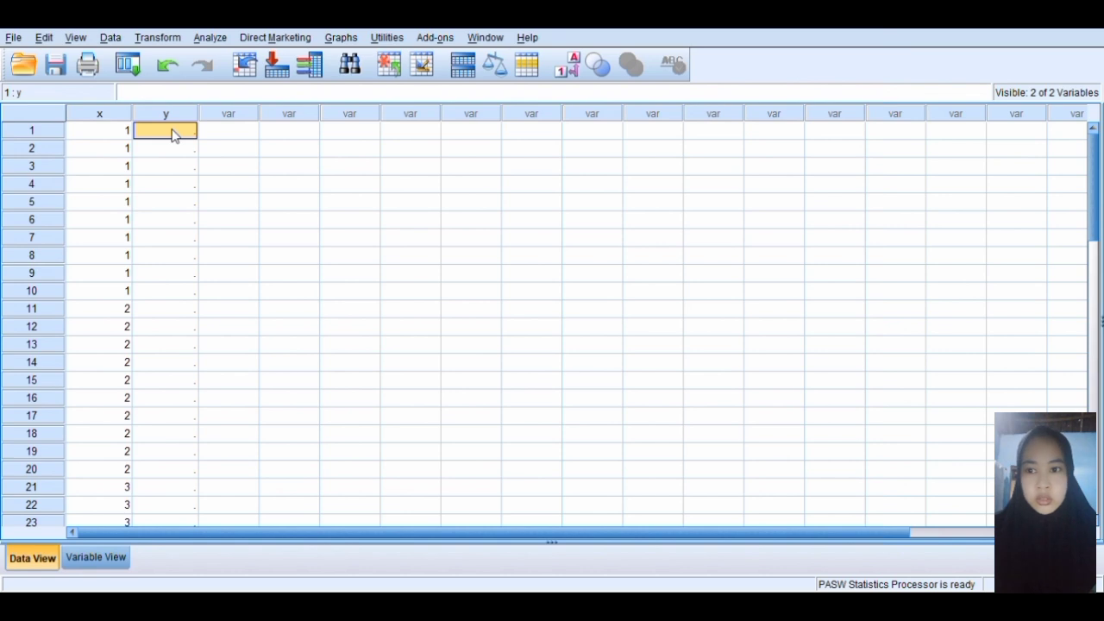
pyautogui.write('52')
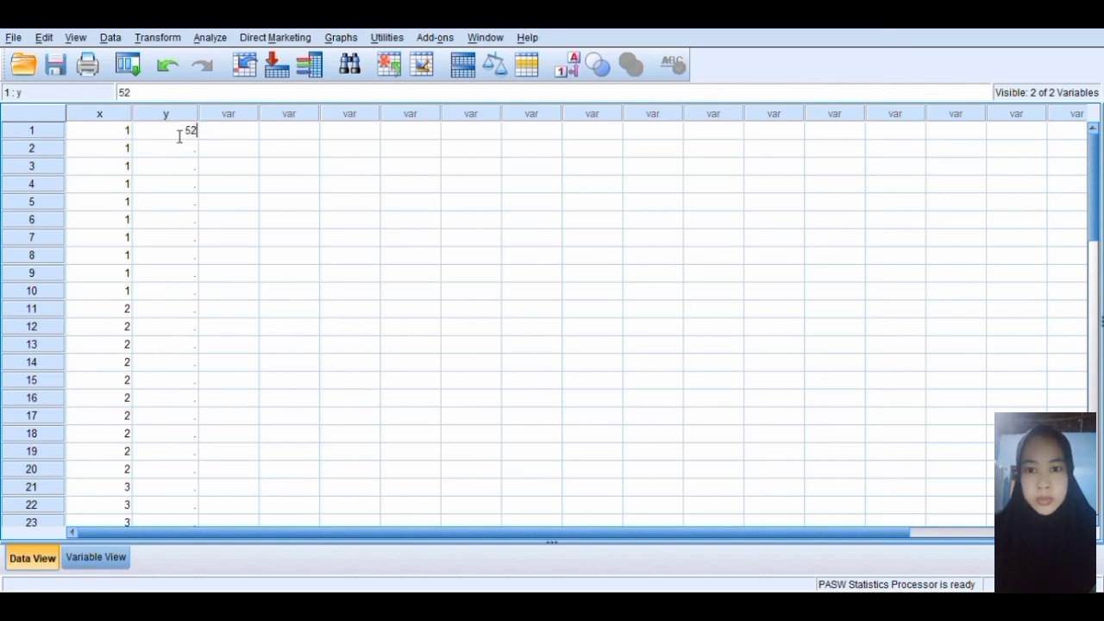
pyautogui.press('Return')
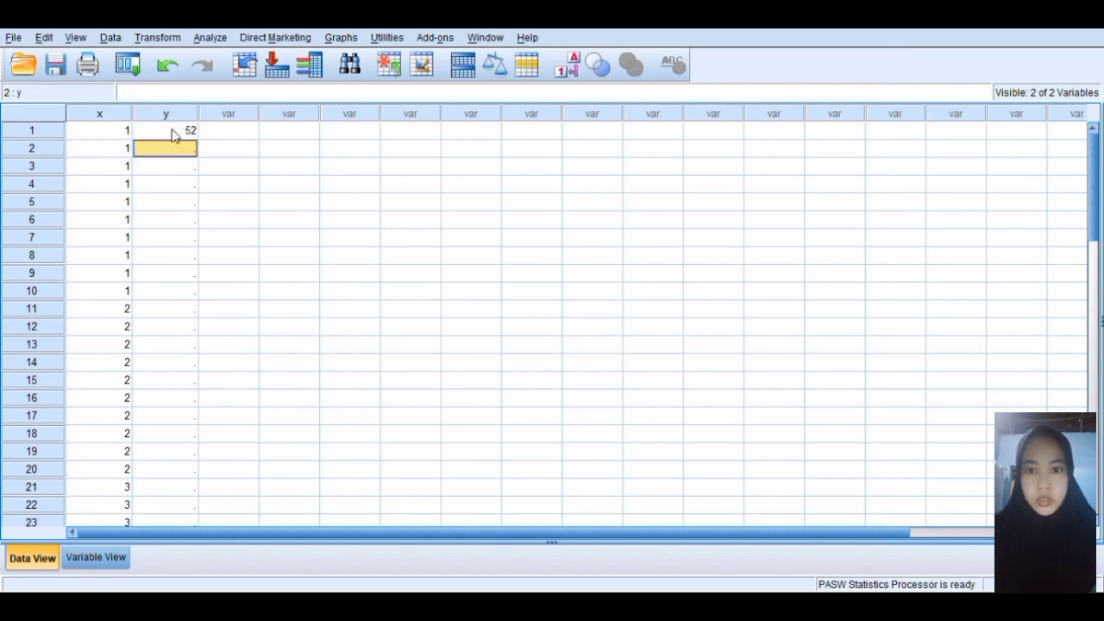
pyautogui.write('45')
pyautogui.press('Return')
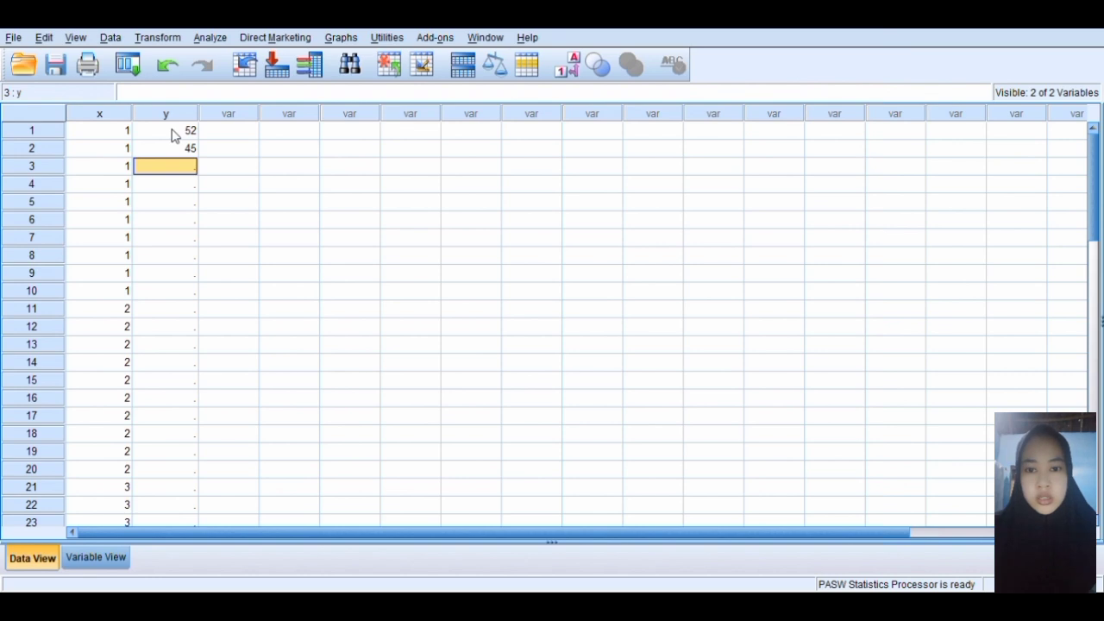
pyautogui.write('48')
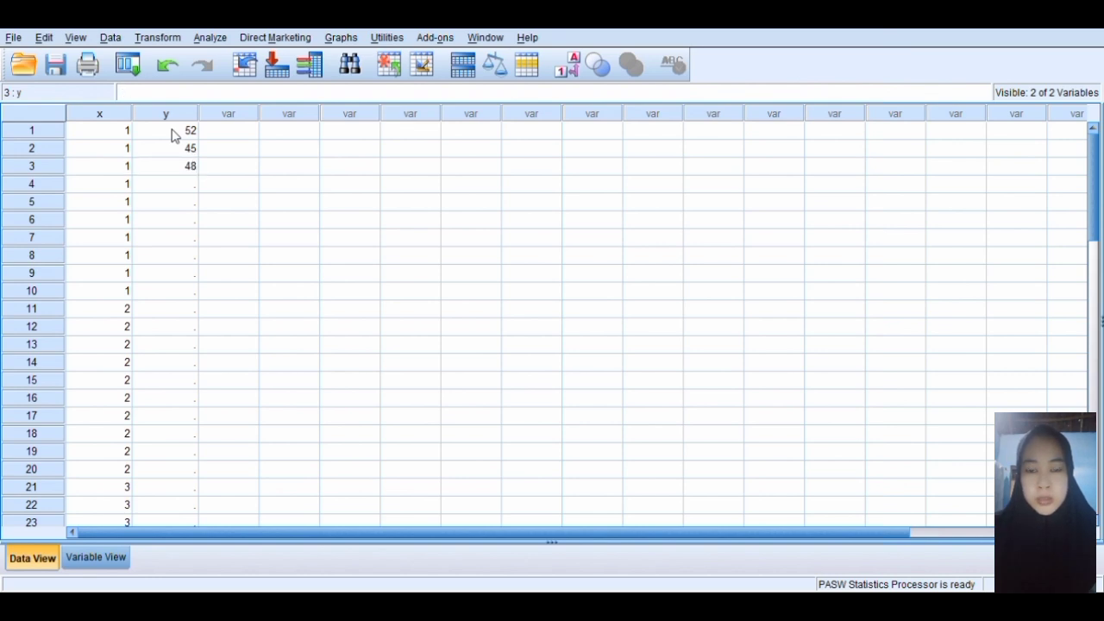
pyautogui.press('Return')
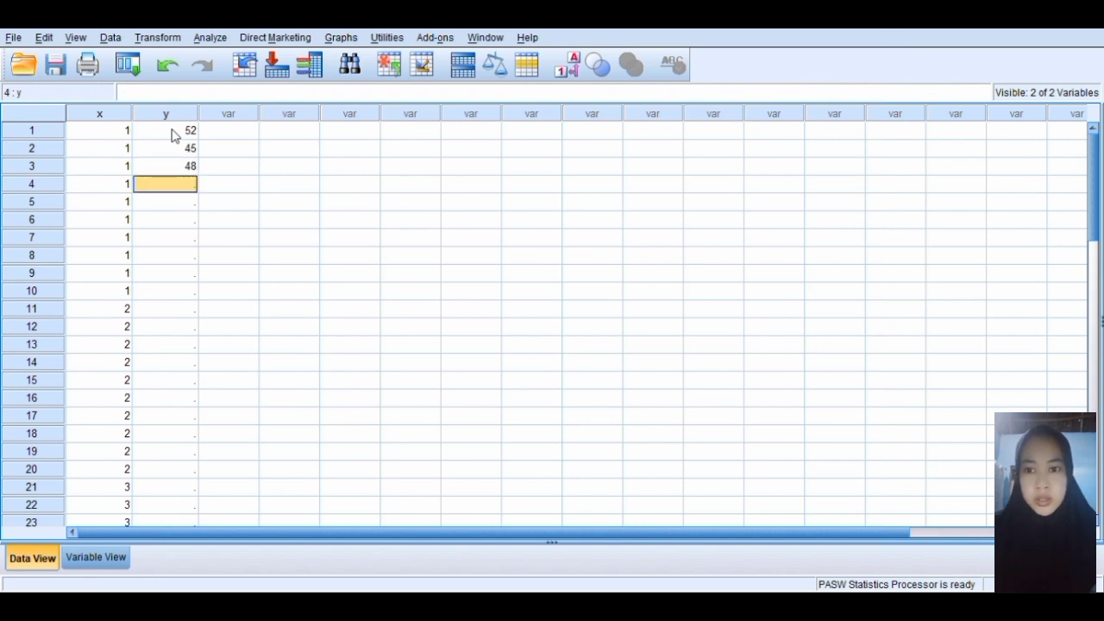
pyautogui.write('36')
pyautogui.press('Return')
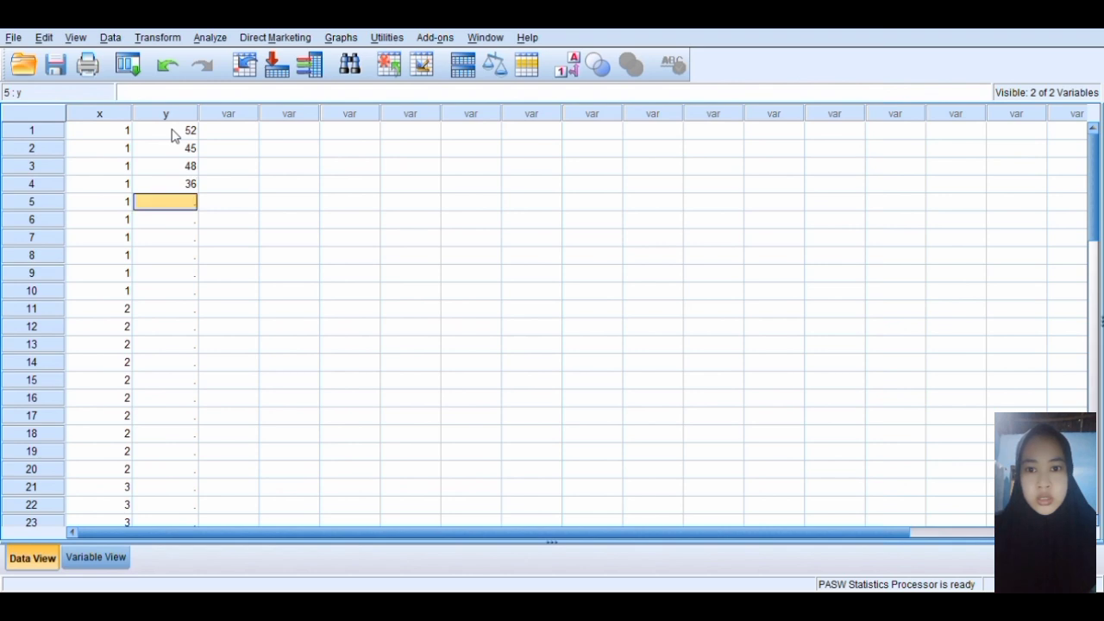
pyautogui.write('3')
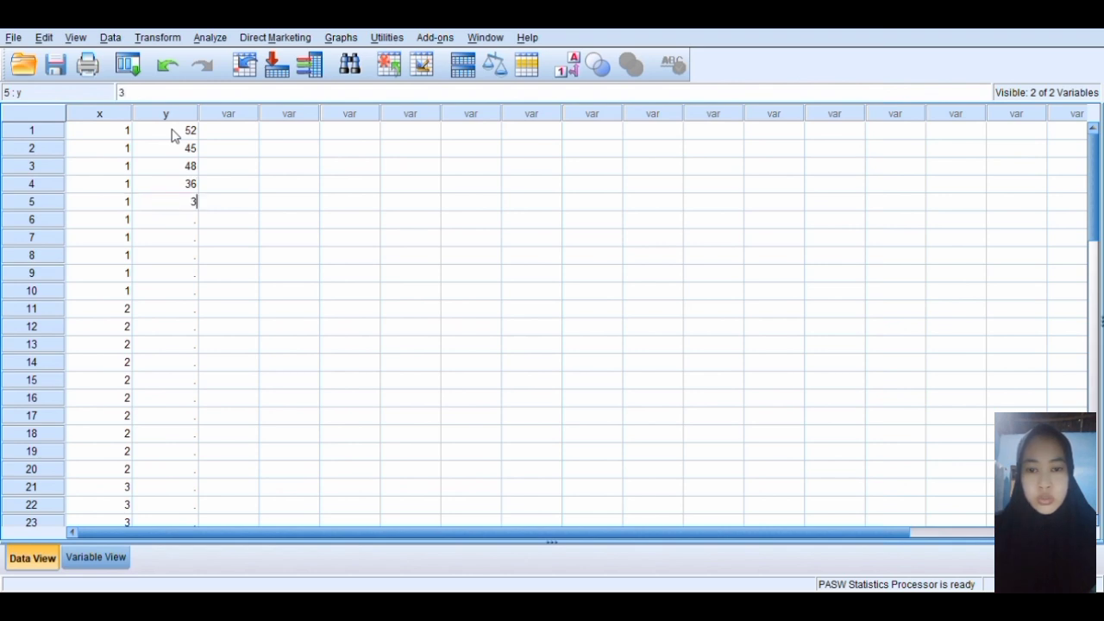
pyautogui.write('9')
pyautogui.press('Return')
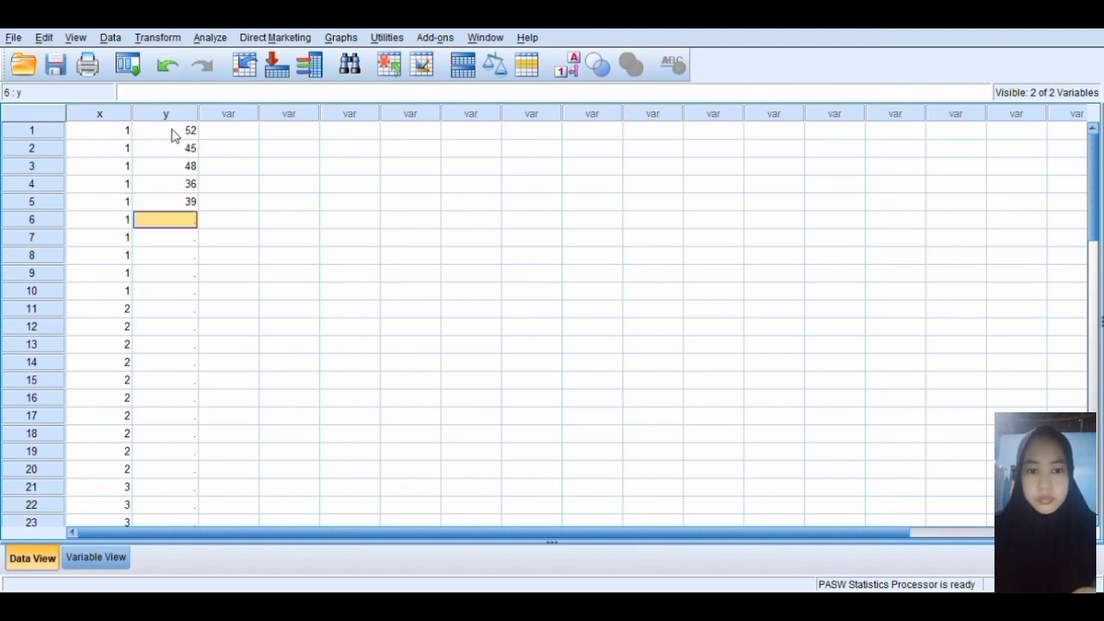
pyautogui.write('41')
pyautogui.press('Return')
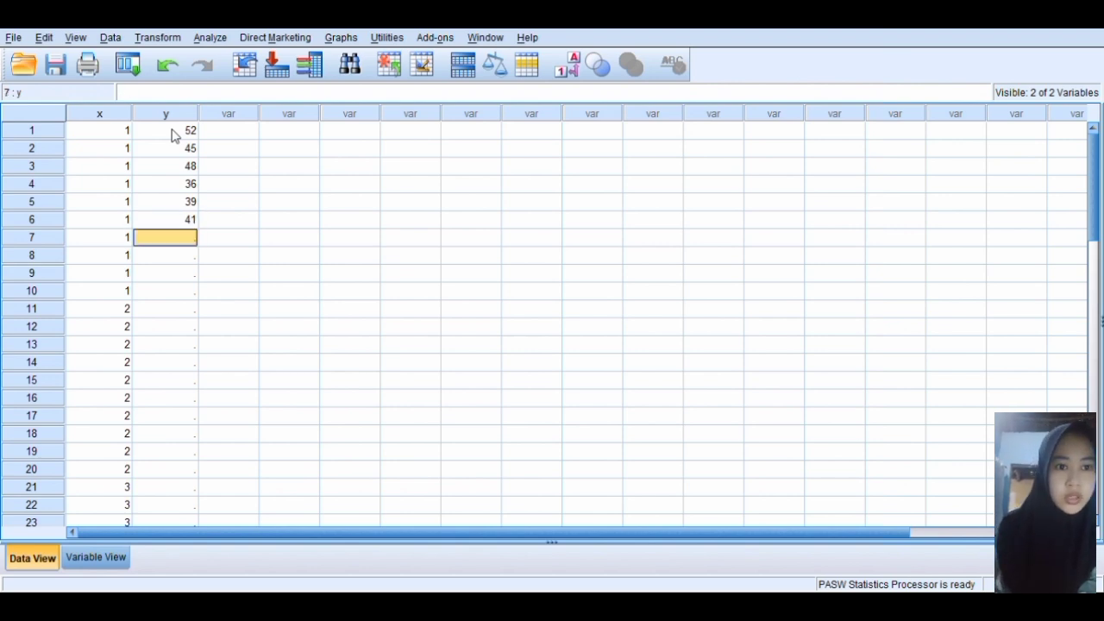
pyautogui.write('42')
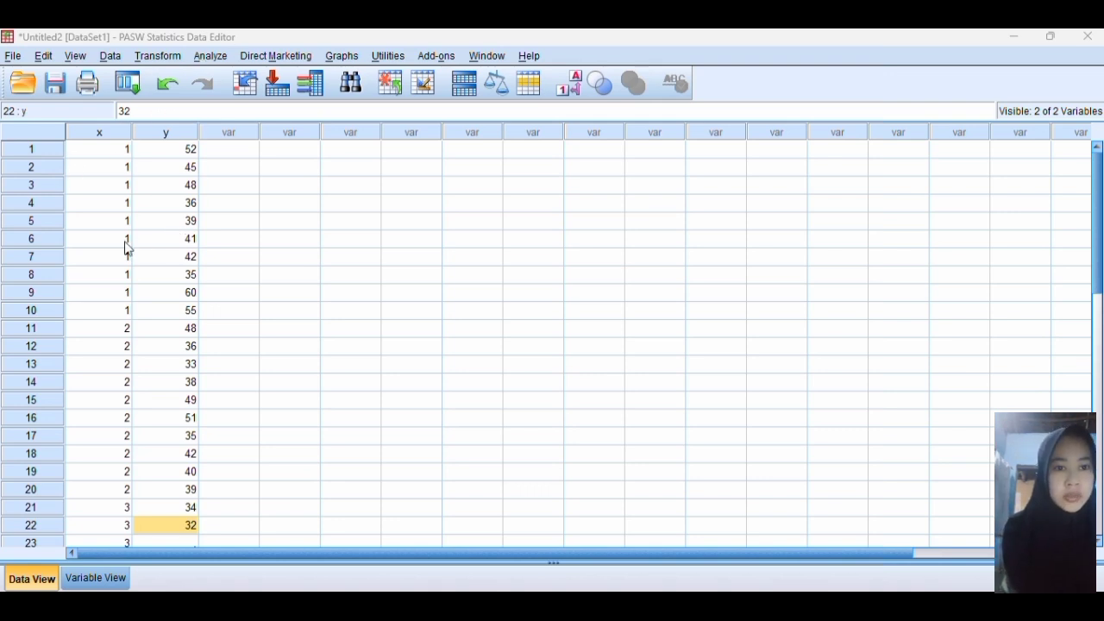
# Set up a One-Way ANOVA with merek [x] as the factor and penjualan [y] as the dependent variable
pyautogui.click(207, 55)
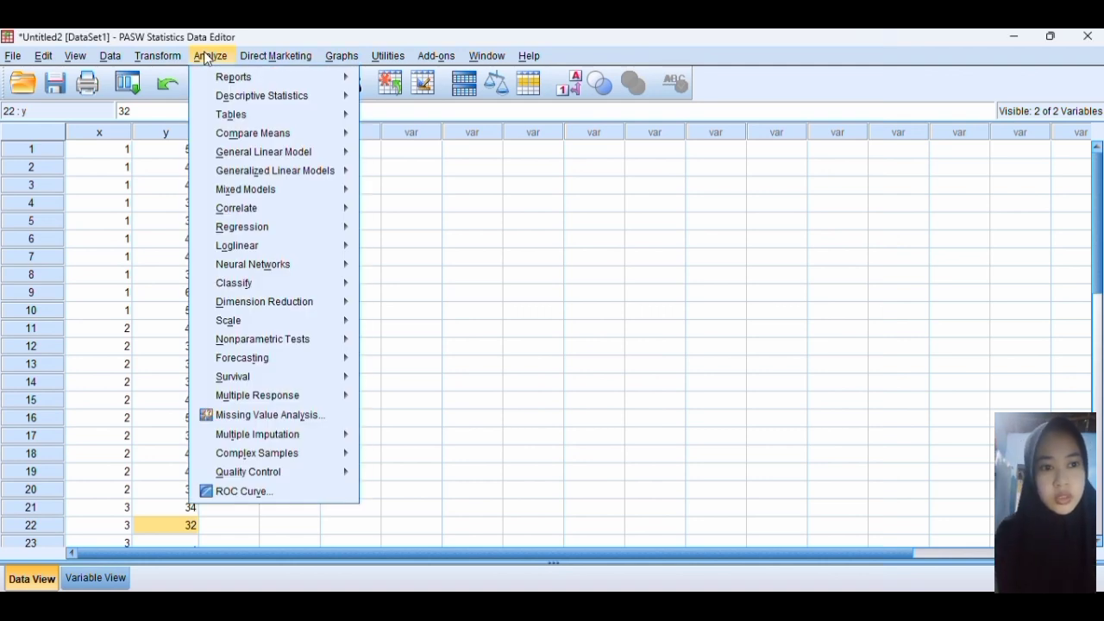
pyautogui.moveTo(291, 107)
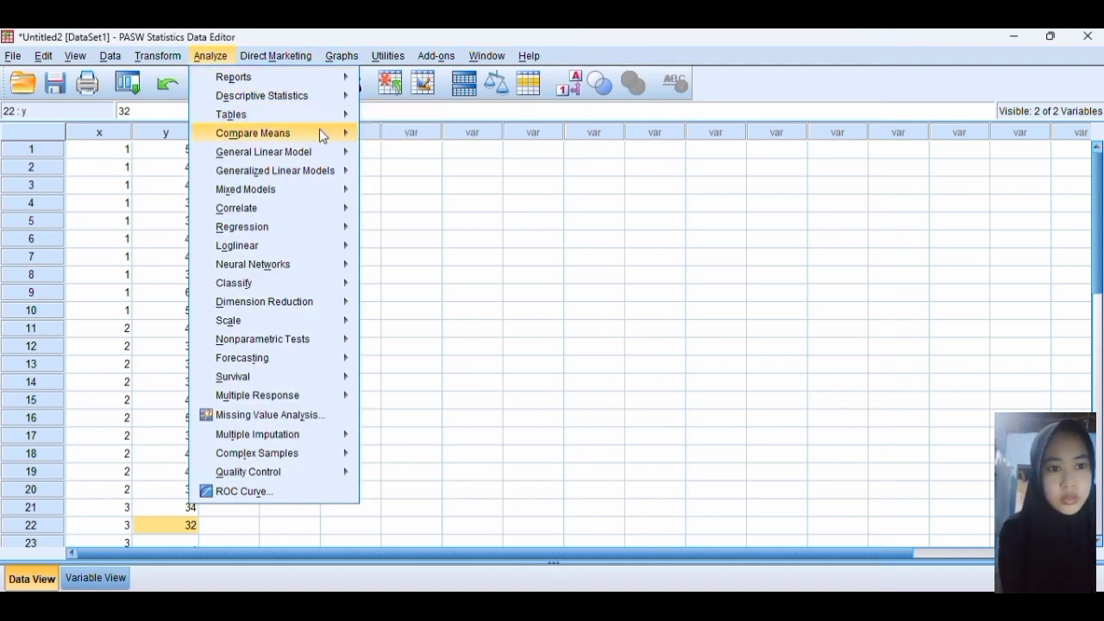
pyautogui.moveTo(333, 136)
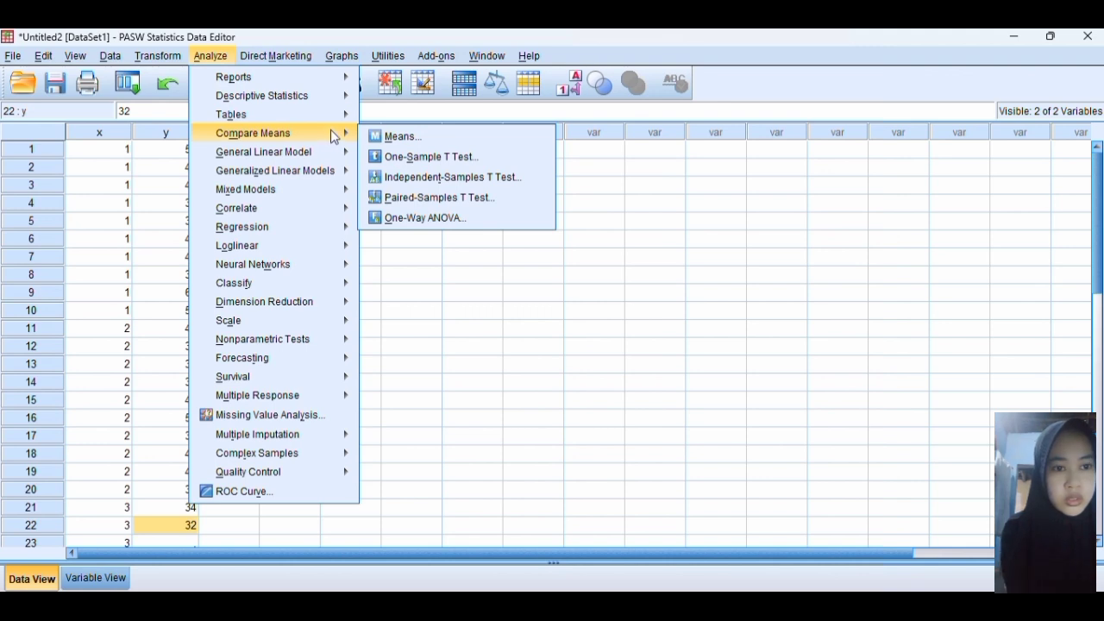
pyautogui.click(418, 219)
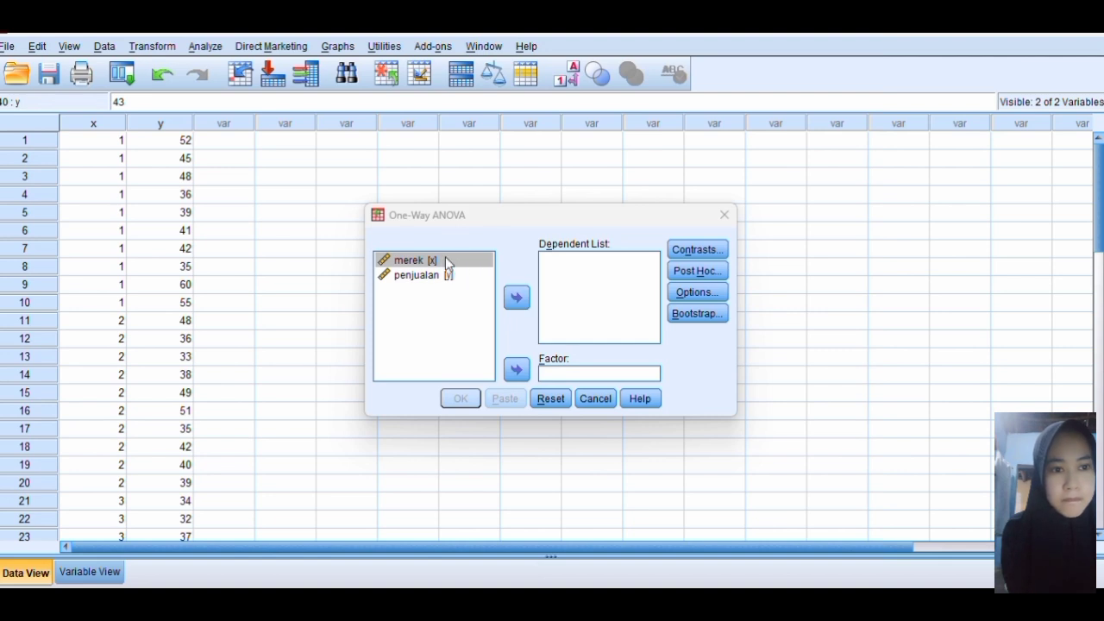
pyautogui.click(518, 370)
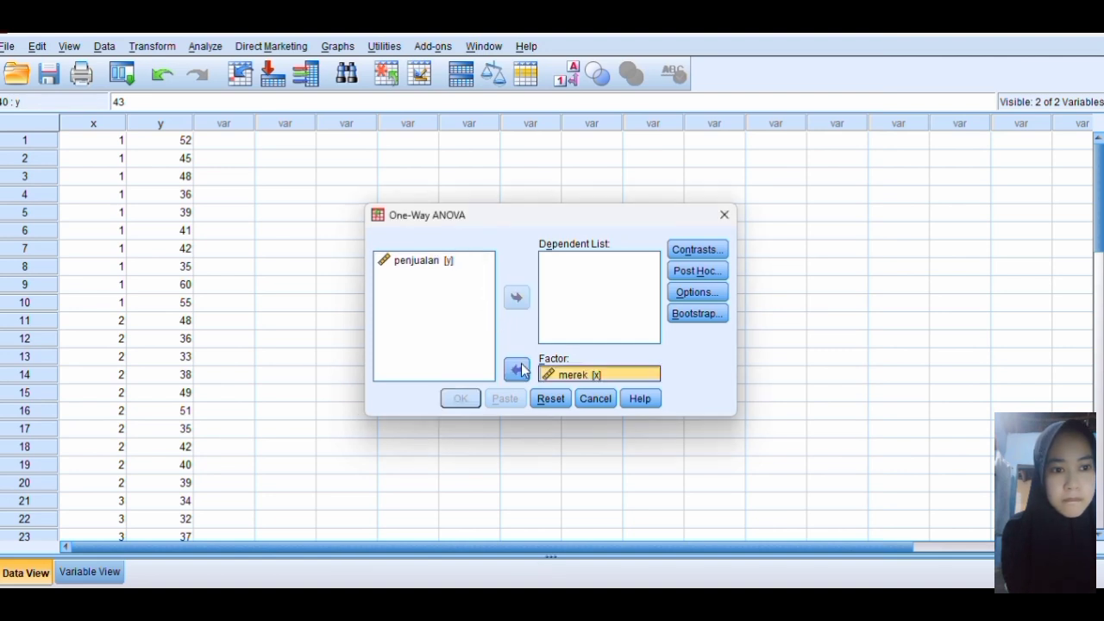
pyautogui.click(429, 260)
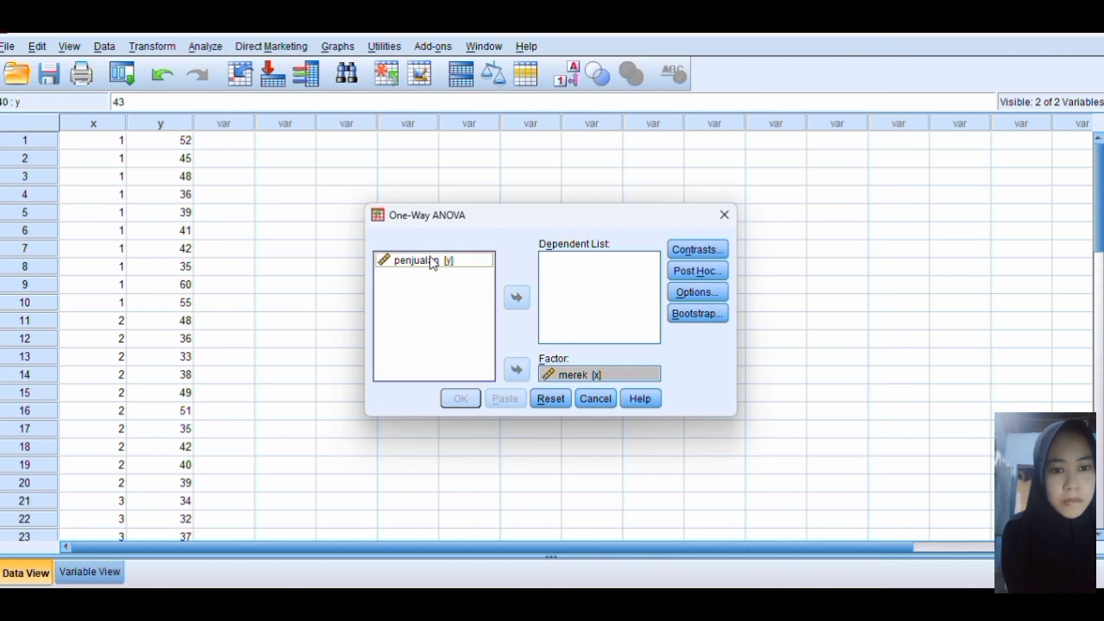
pyautogui.click(518, 298)
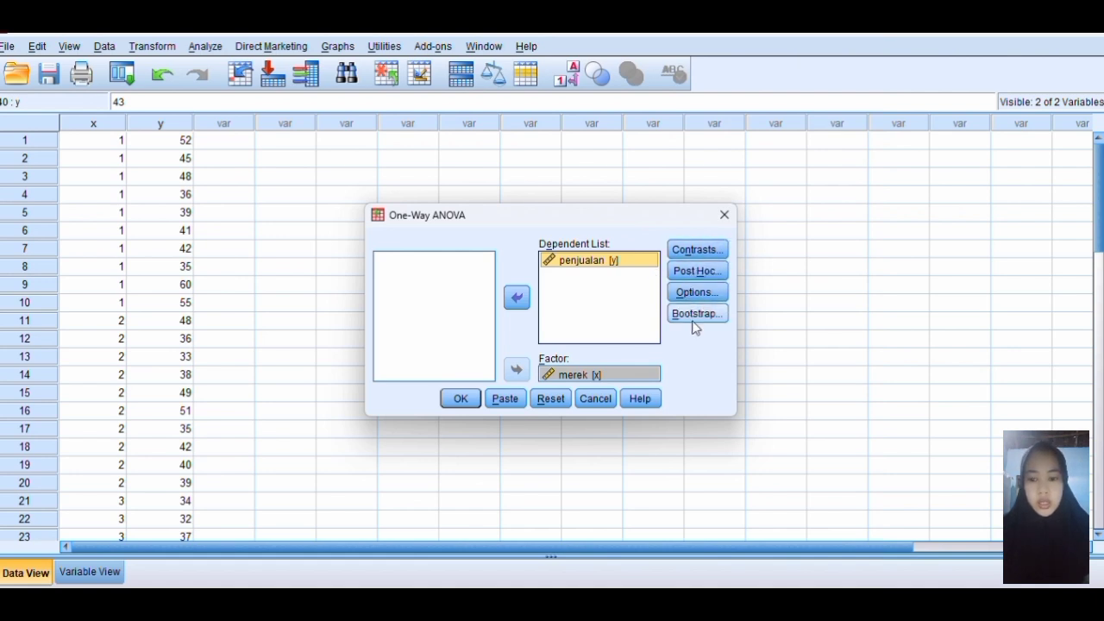
# Add the Tukey post hoc multiple comparison test to the One-Way ANOVA
pyautogui.click(697, 271)
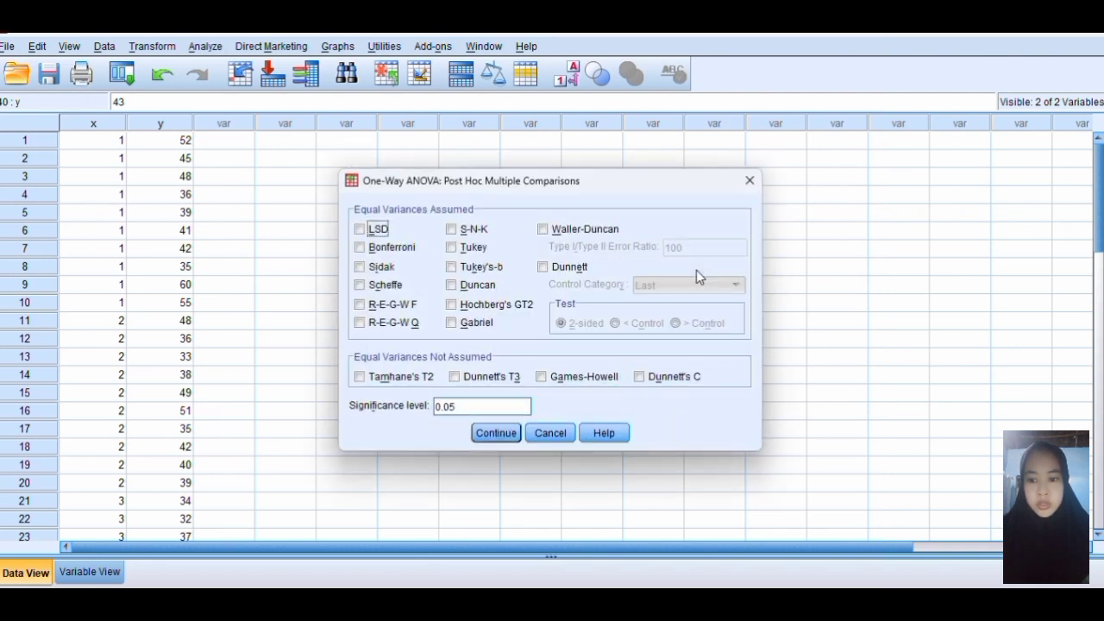
pyautogui.click(451, 248)
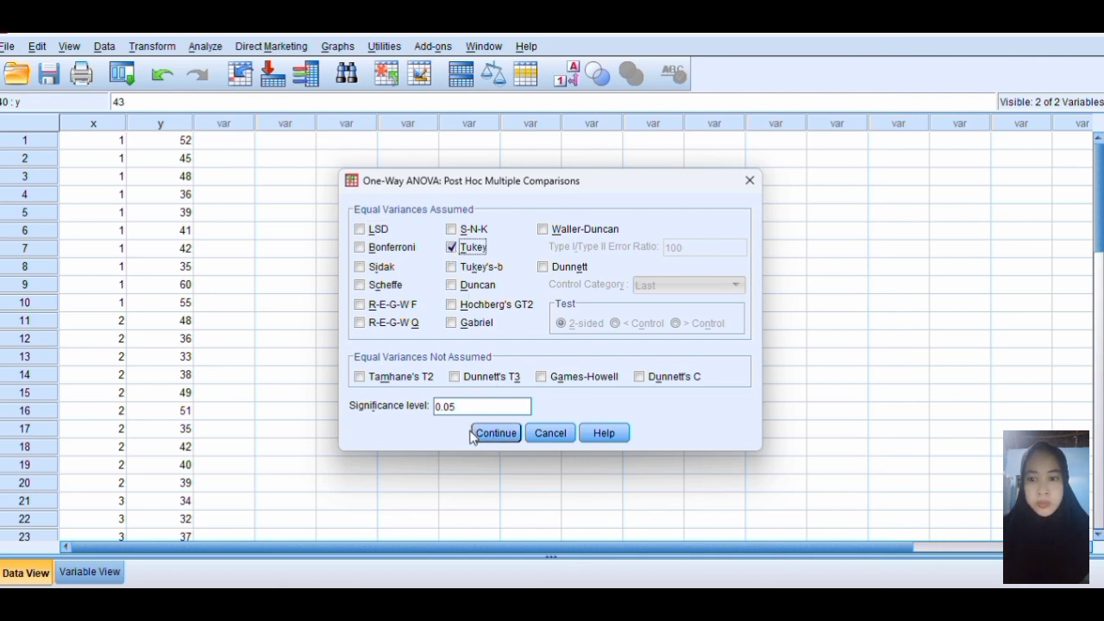
pyautogui.click(499, 433)
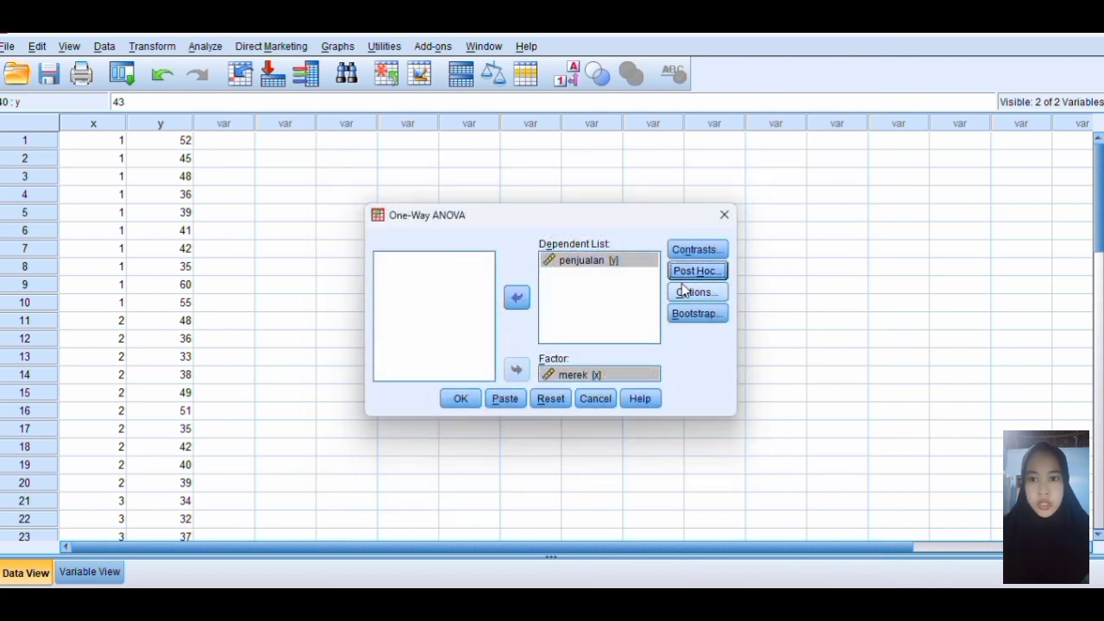
# Include Descriptive statistics and the Homogeneity of variance test in the ANOVA options, and run the analysis
pyautogui.click(682, 294)
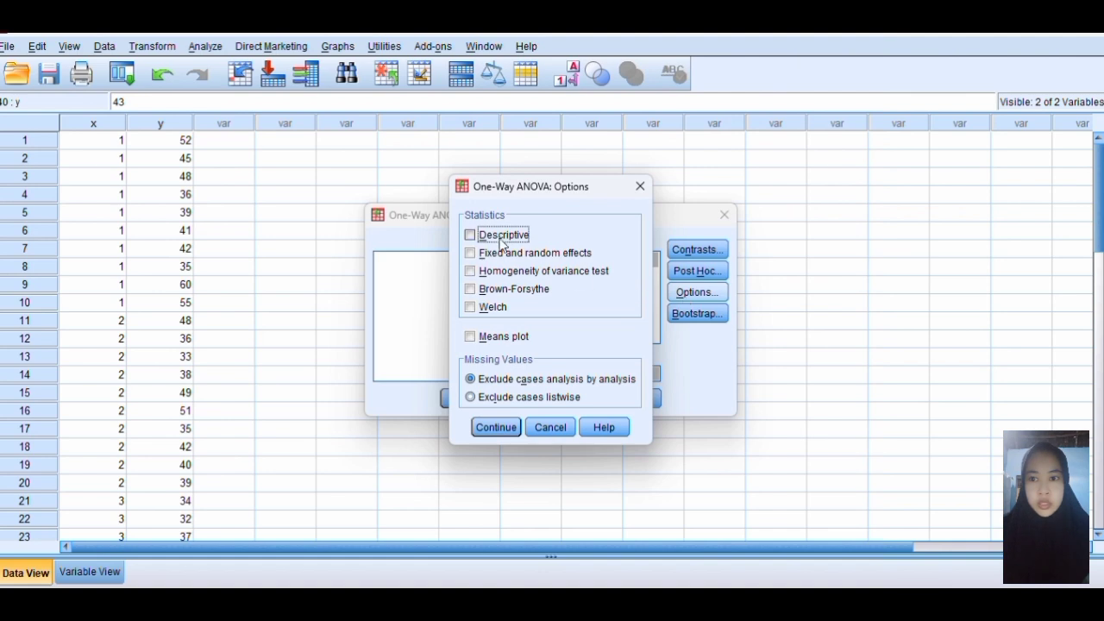
pyautogui.click(470, 237)
pyautogui.click(470, 272)
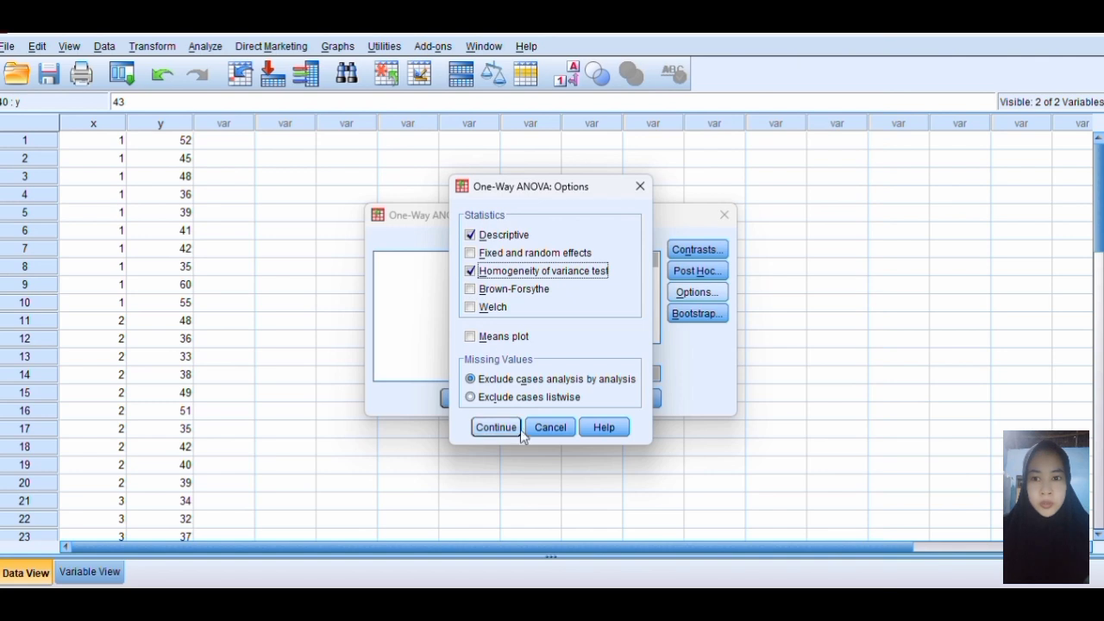
pyautogui.click(488, 430)
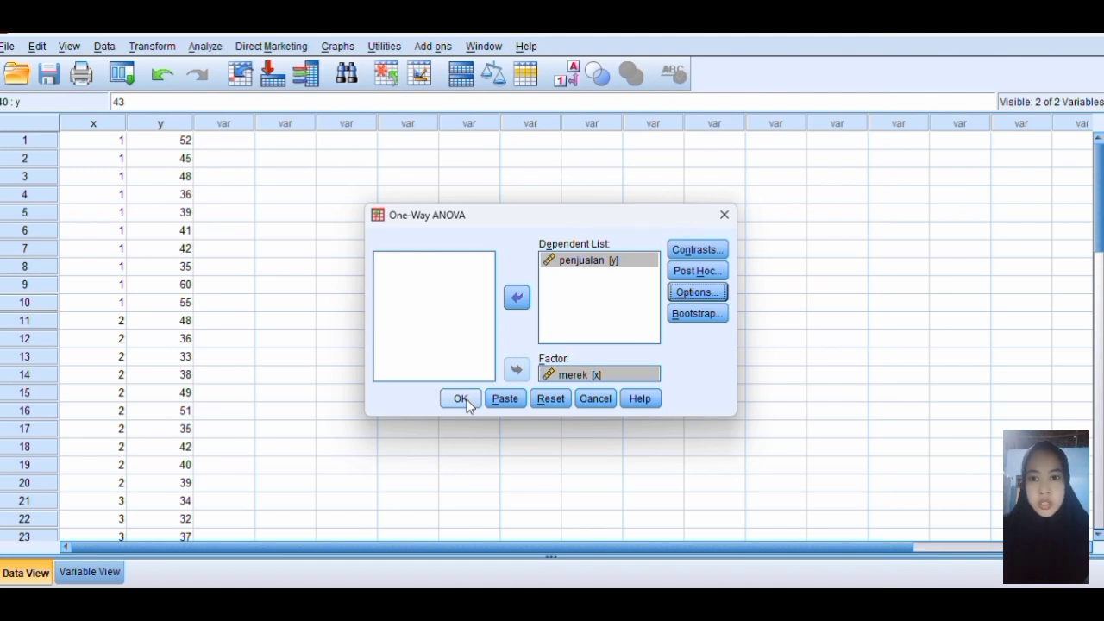
pyautogui.click(464, 400)
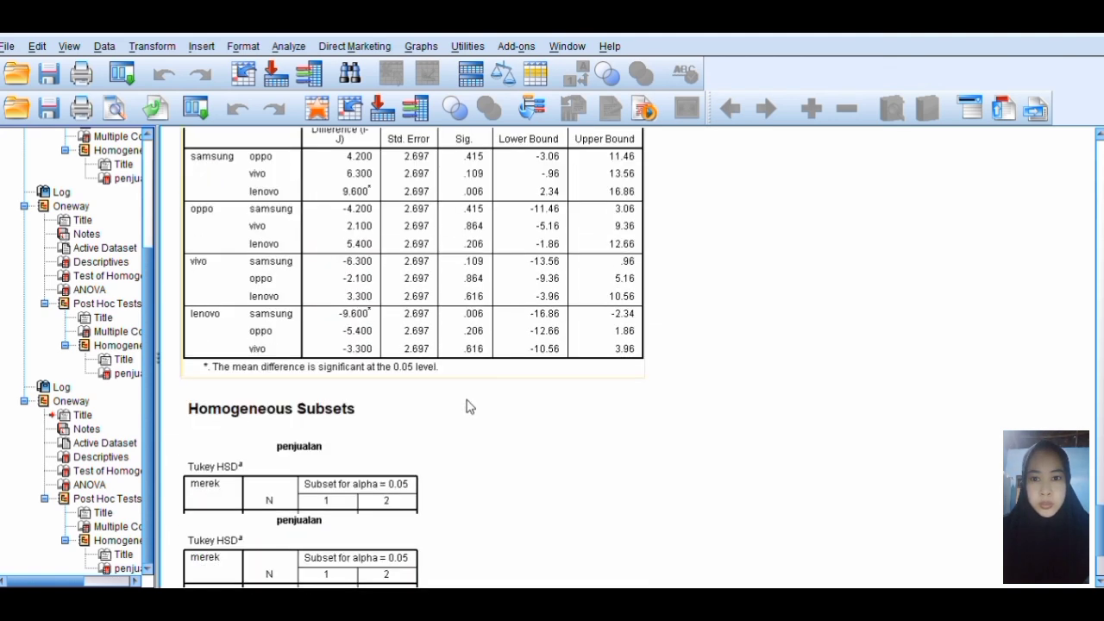
# Review the latest Oneway output, from the homogeneous subsets back to the Descriptives and Test of Homogeneity of Variances tables
pyautogui.scroll(1, 466, 407)
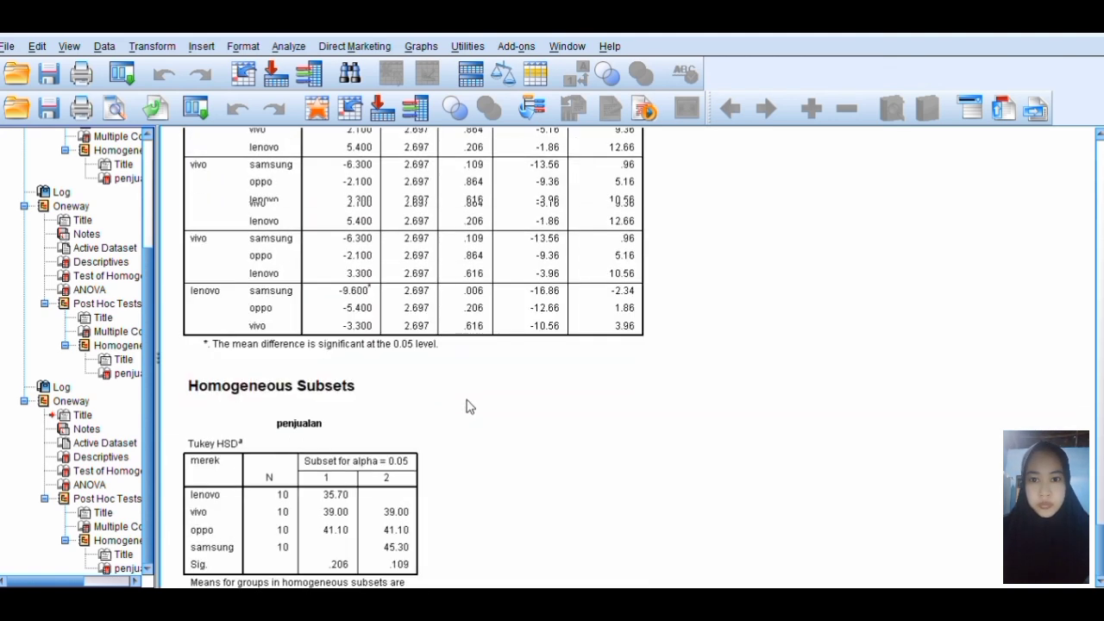
pyautogui.scroll(15, 465, 407)
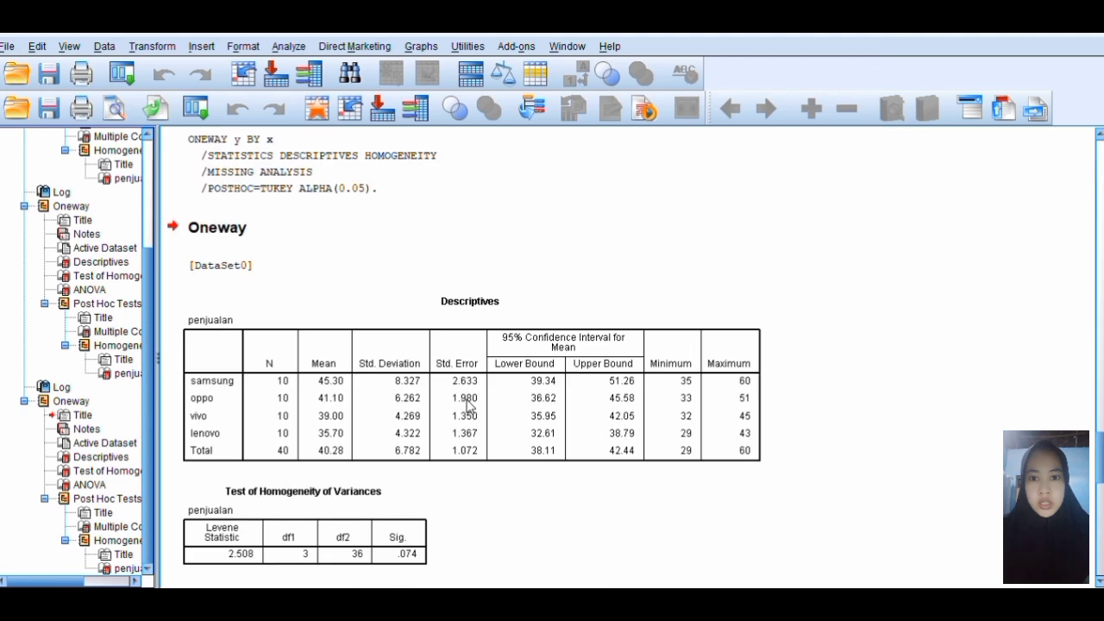
pyautogui.scroll(2, 466, 407)
pyautogui.scroll(2, 466, 407)
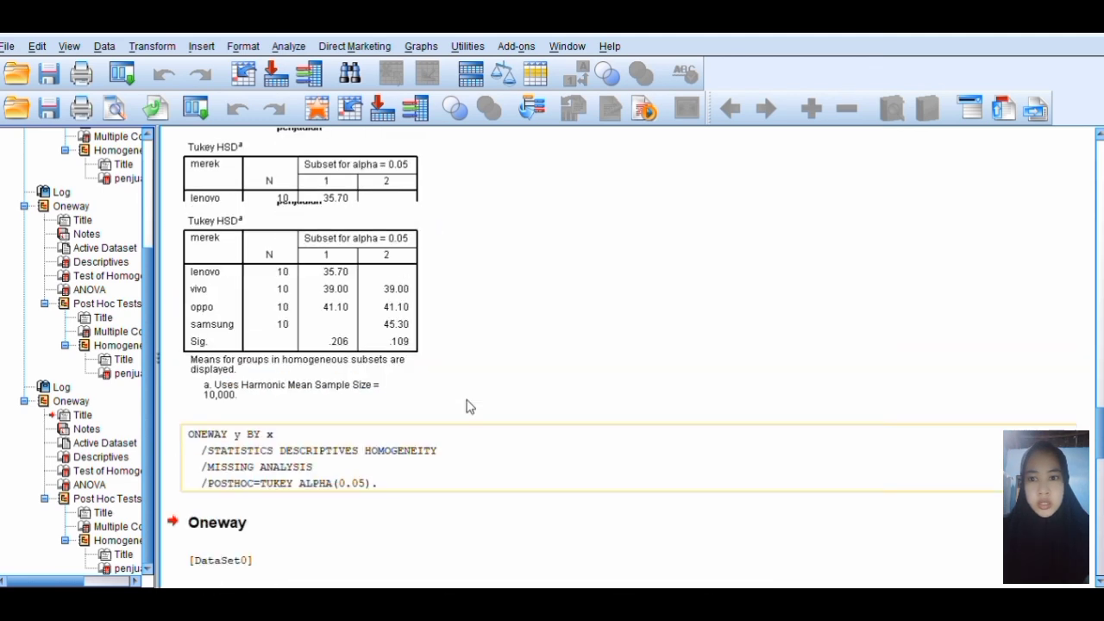
pyautogui.scroll(4, 466, 407)
pyautogui.scroll(-7, 466, 407)
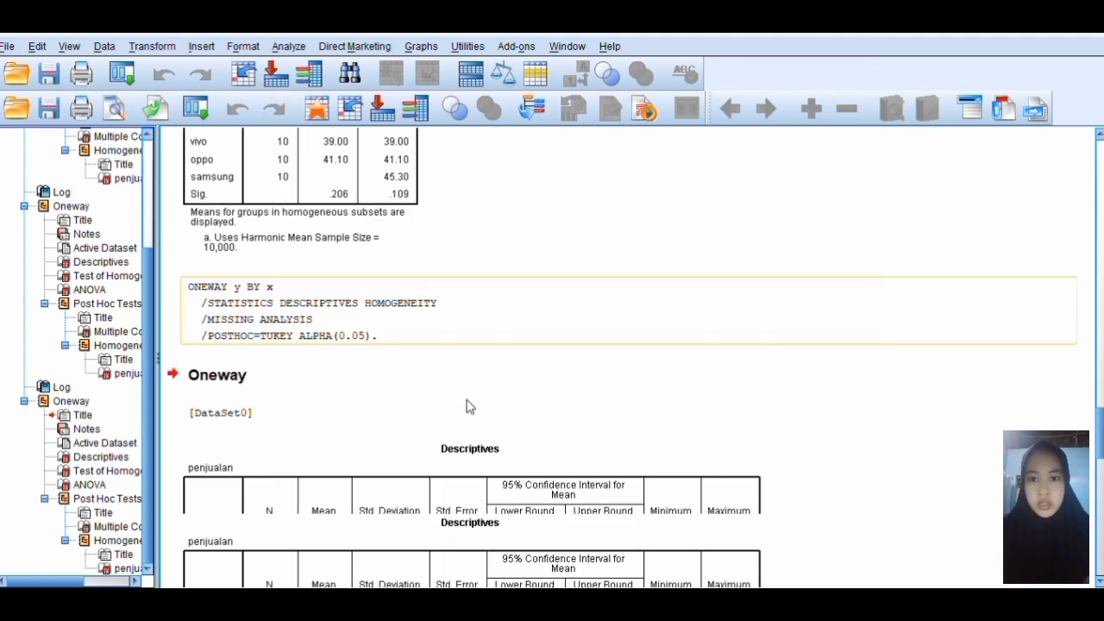
pyautogui.scroll(-3, 466, 407)
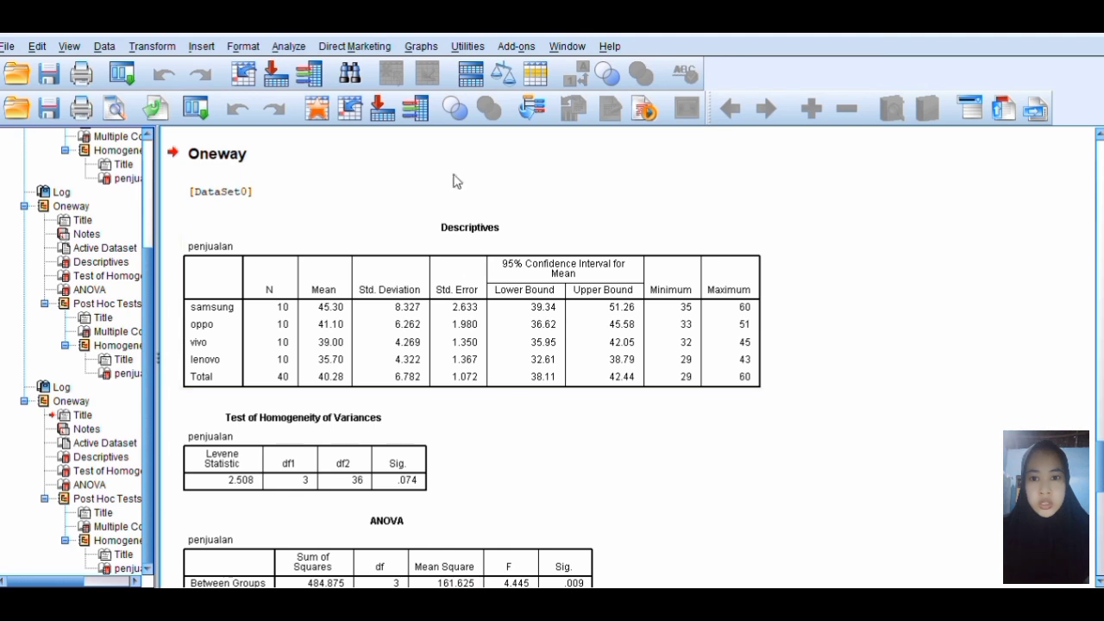